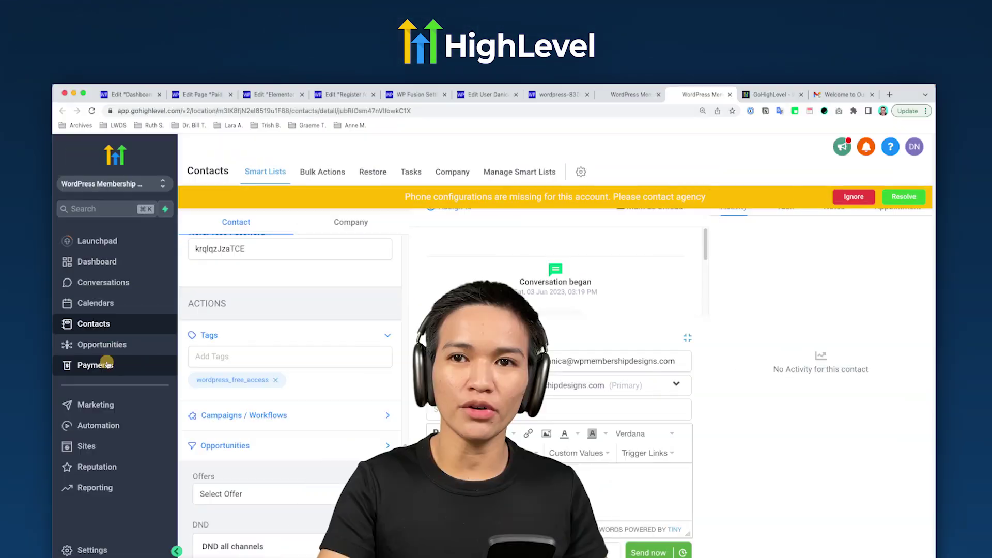
Show WP Fusion's General Settings, where new users become HighLevel contacts tagged wordpress_user_created
left_click(106, 365)
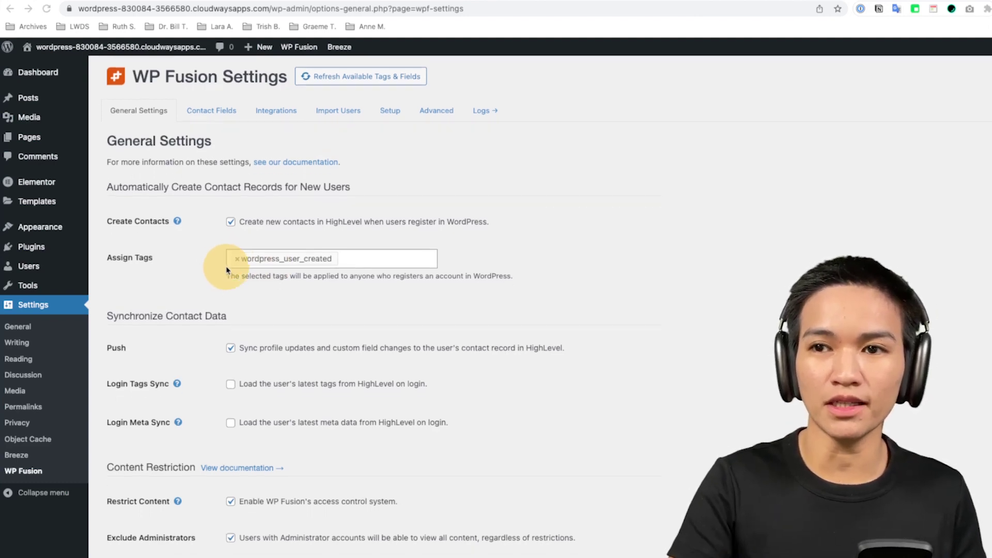
Scroll through WP Fusion's Restricted Content and Site Lockout settings
scroll(227, 267, "down", 15)
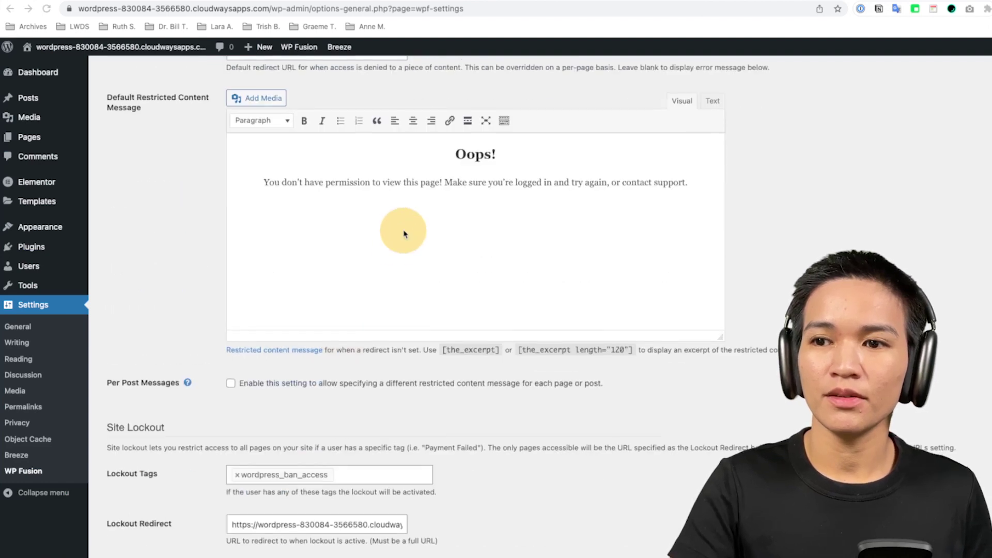
scroll(405, 230, "down", 4)
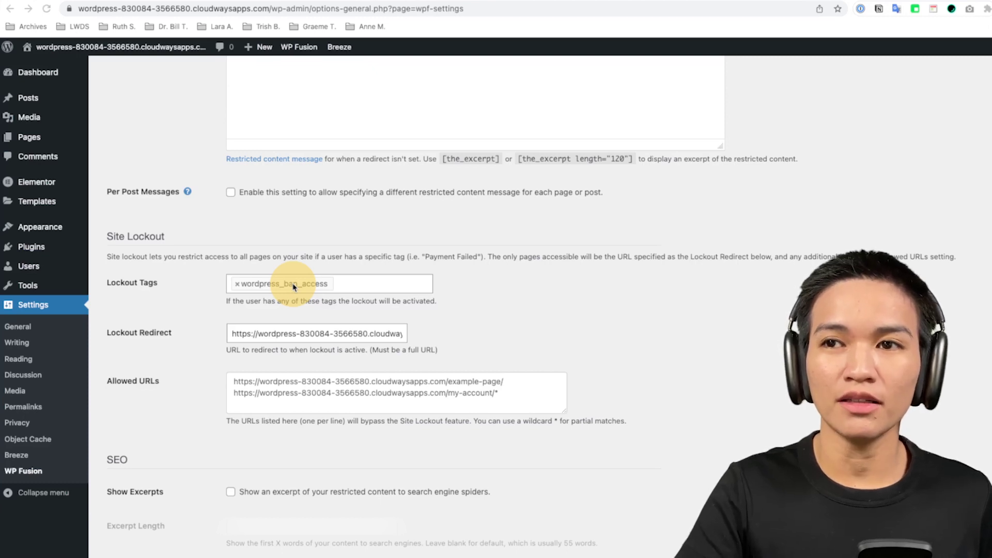
scroll(293, 287, "down", 10)
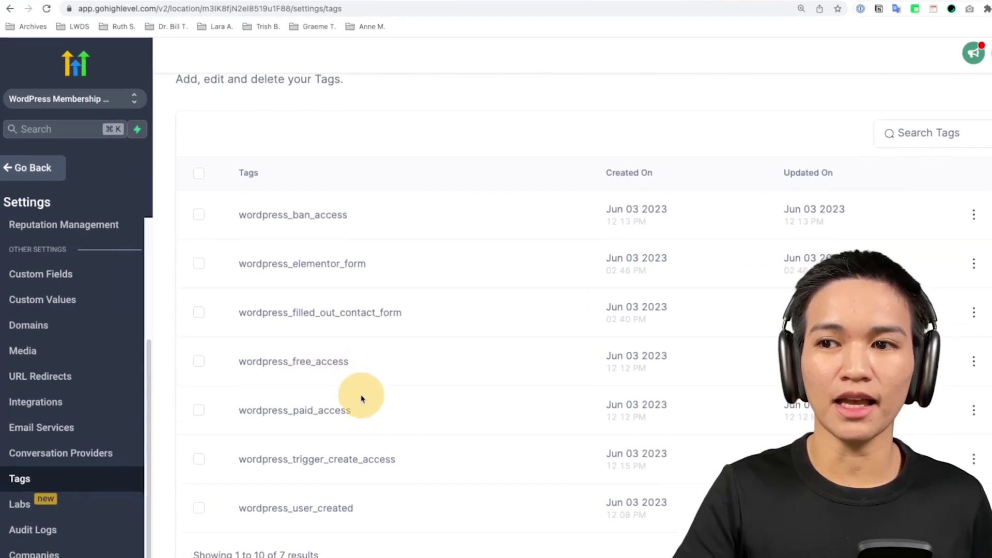
Open HighLevel's Custom Fields list to find the WordPress Password field in WordPress Info
scroll(356, 394, "down", 1)
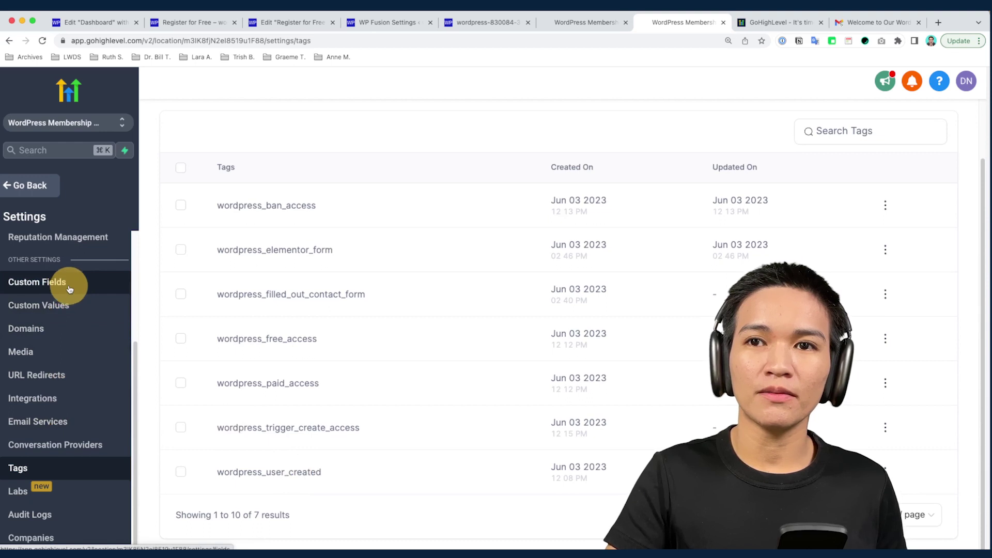
left_click(70, 290)
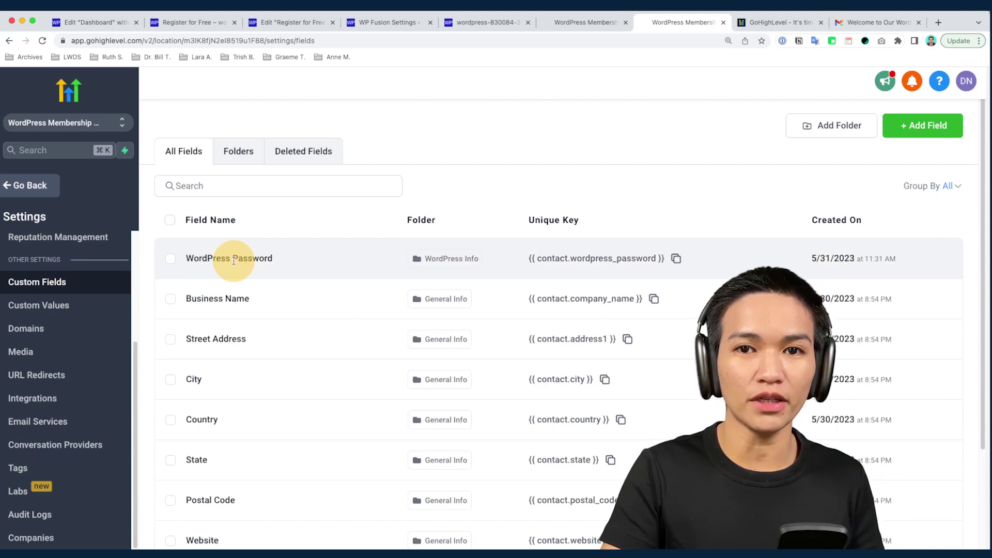
Return to WP Fusion settings and review Return Password for imported users, zoomed in
left_click(387, 22)
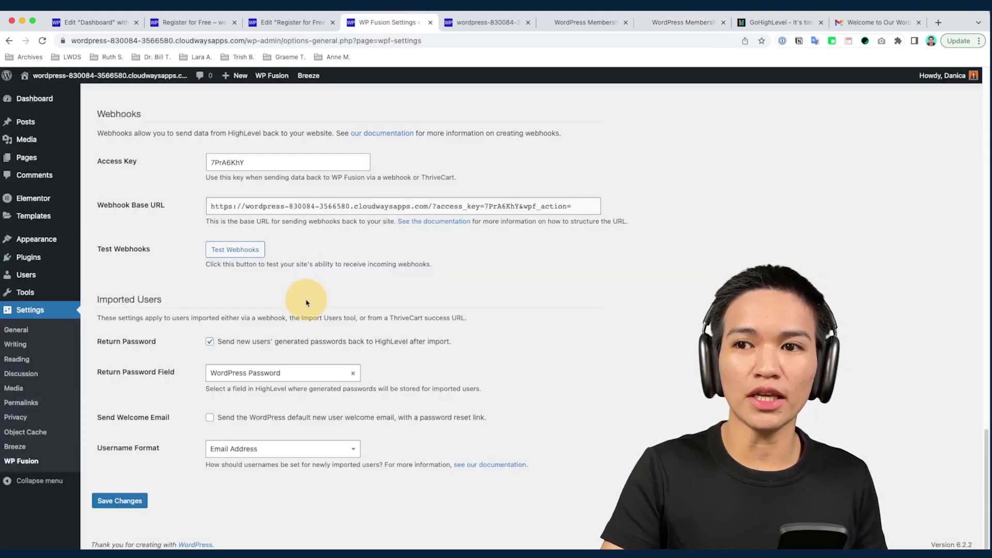
scroll(470, 296, "up", 12)
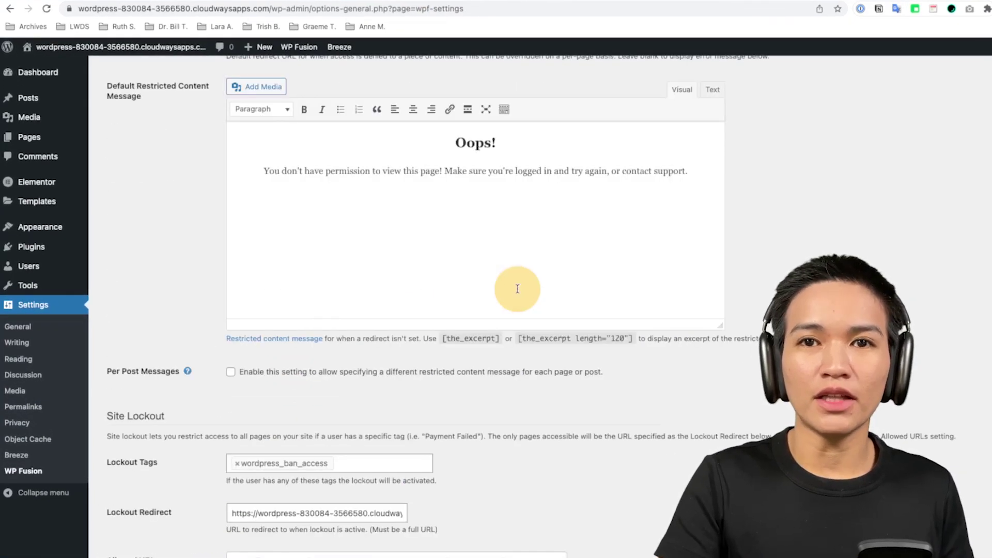
scroll(518, 288, "up", 15)
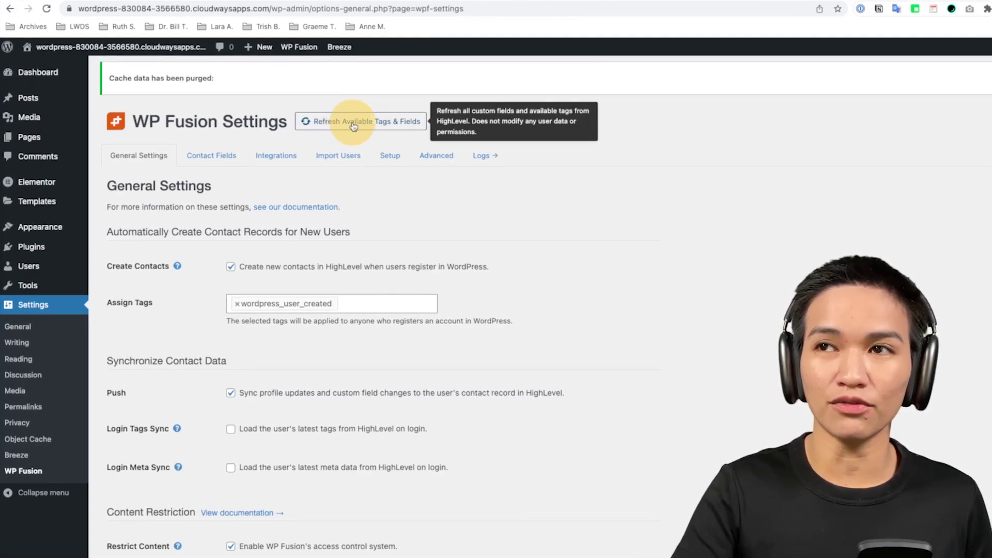
key("ctrl+plus")
mouse_move(376, 58)
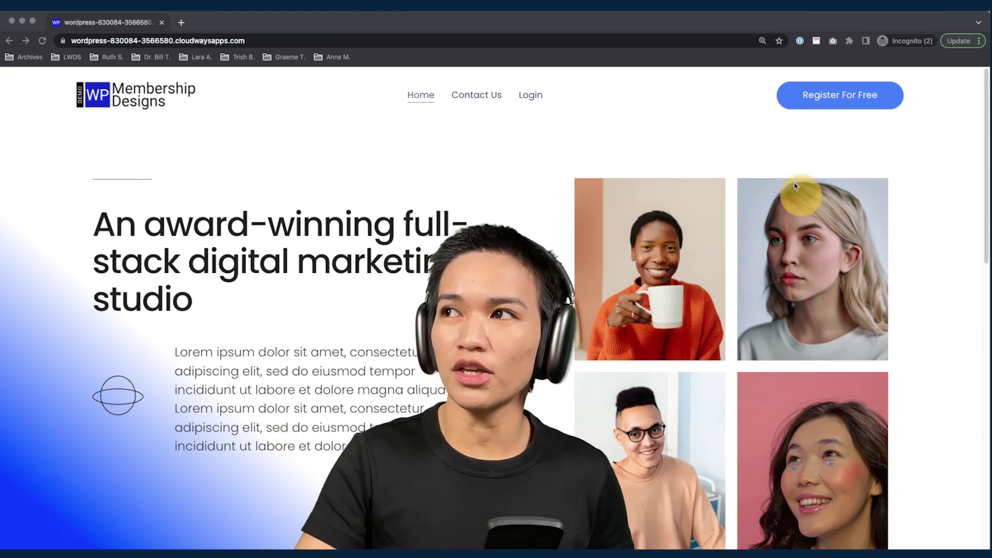
Visit the members login page, then go to the Register For Free signup form
left_click(530, 97)
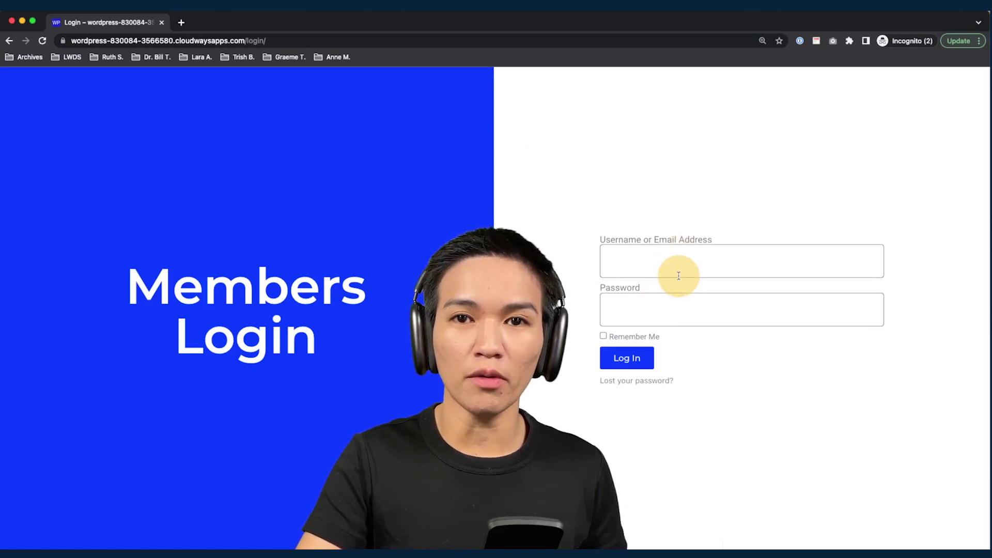
key("super+bracketleft")
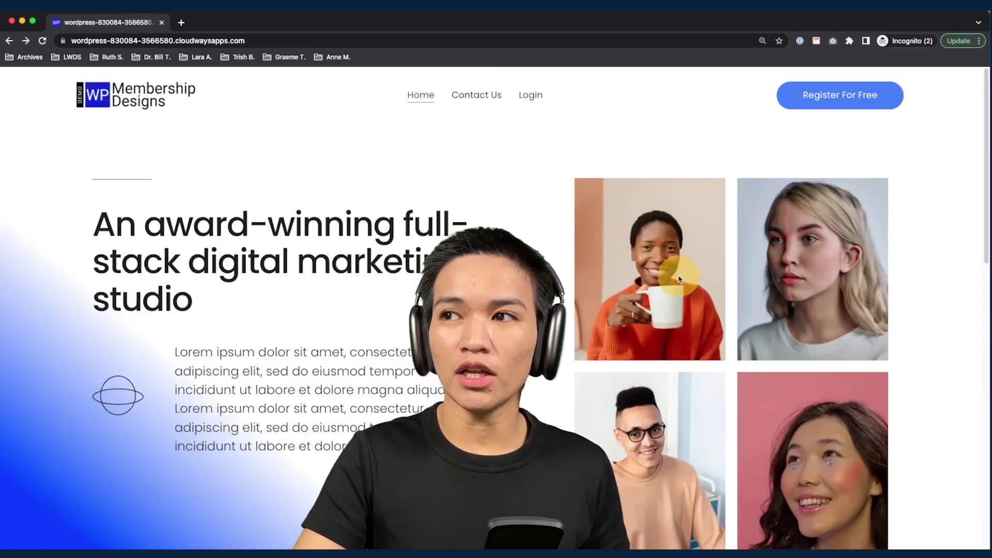
left_click(810, 103)
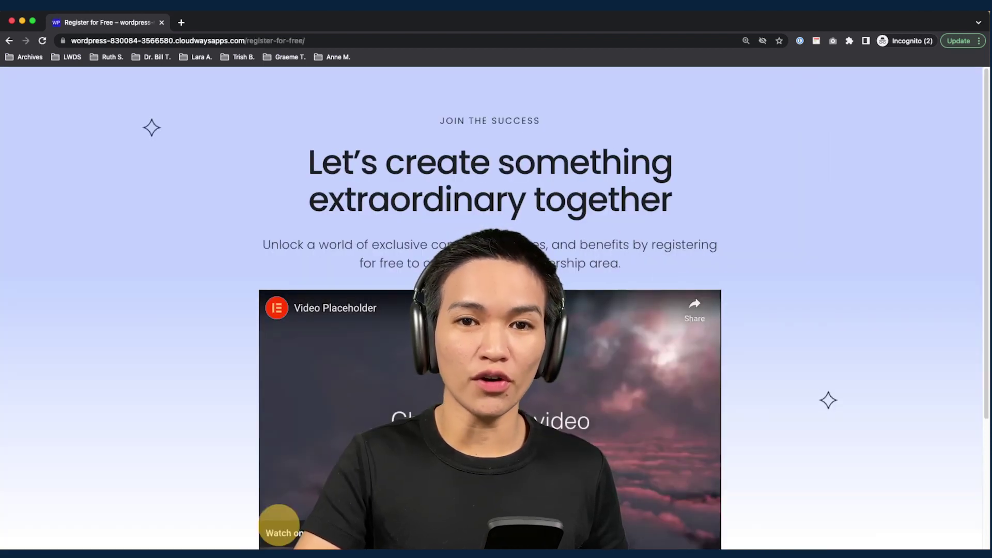
scroll(646, 311, "down", 4)
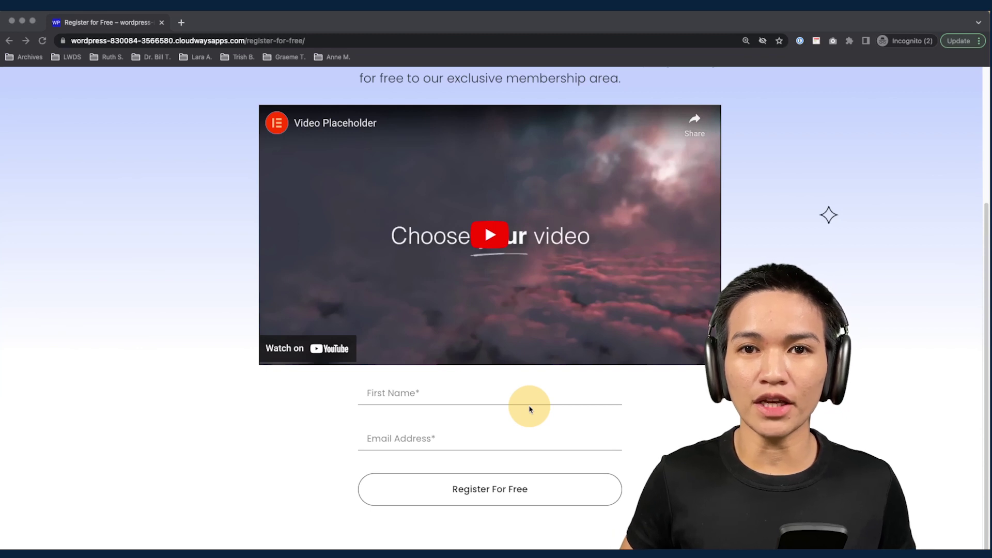
Enter a first name and a test email address and submit the free registration
left_click(527, 397)
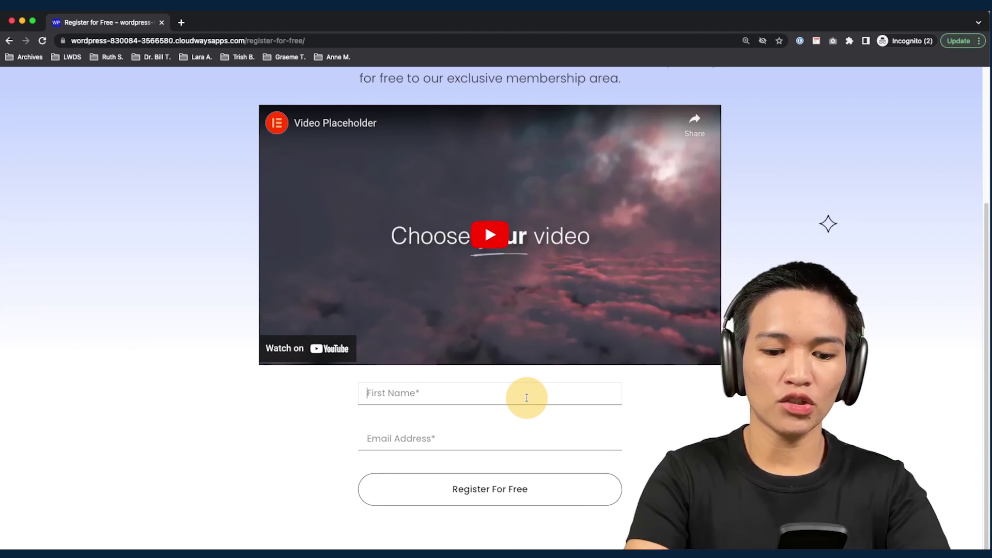
type("nica")
key("Tab")
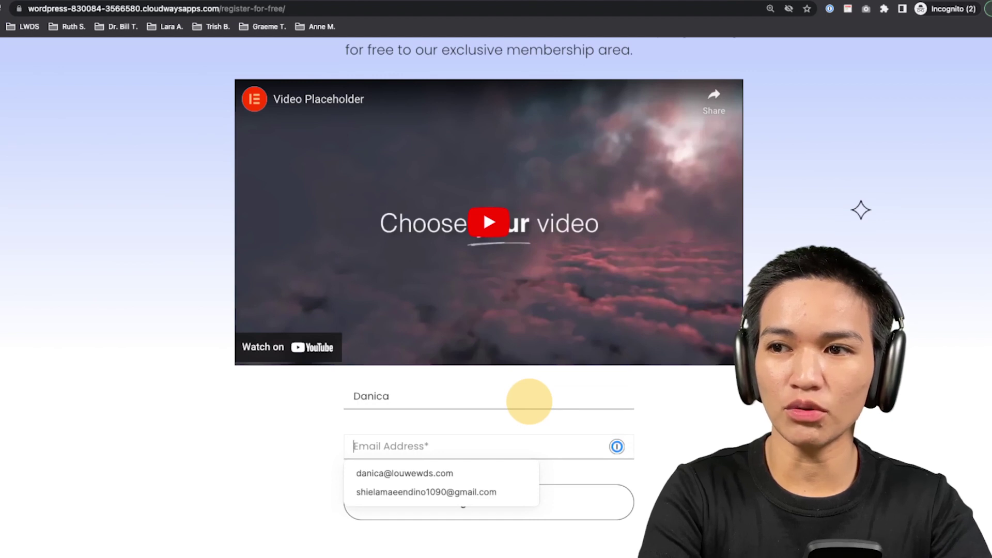
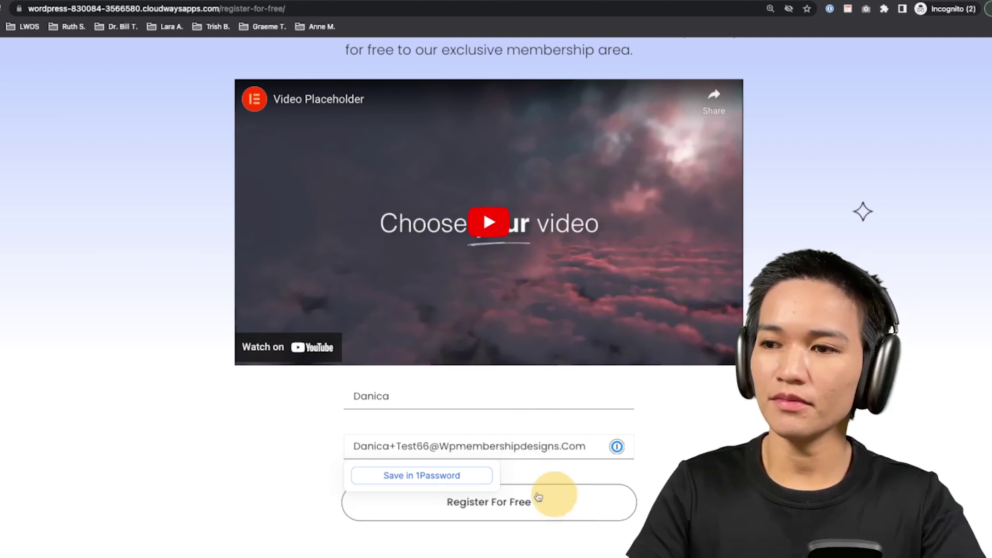
left_click(514, 503)
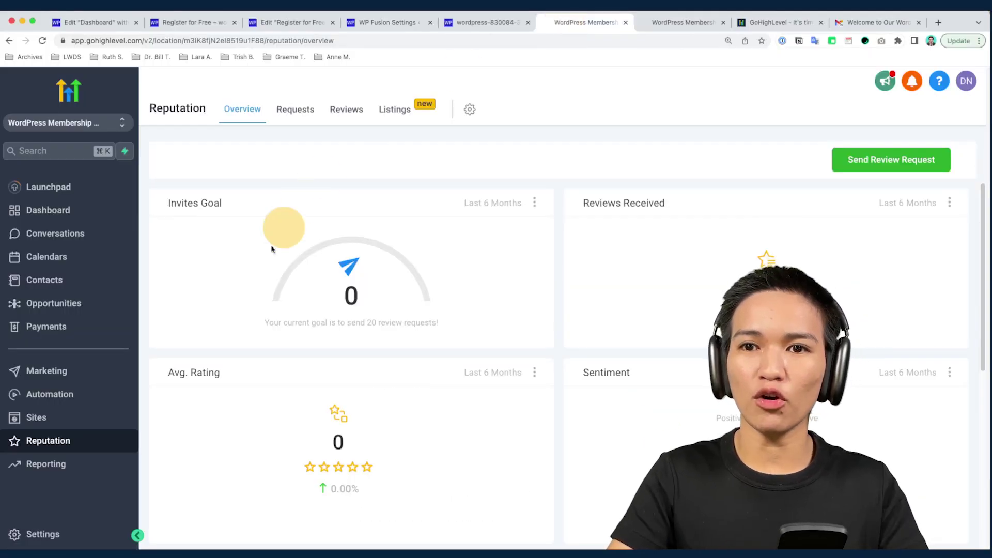
Open the 'WordPress - Create Access and Send Login Details' workflow's Contact Tag trigger
left_click(109, 392)
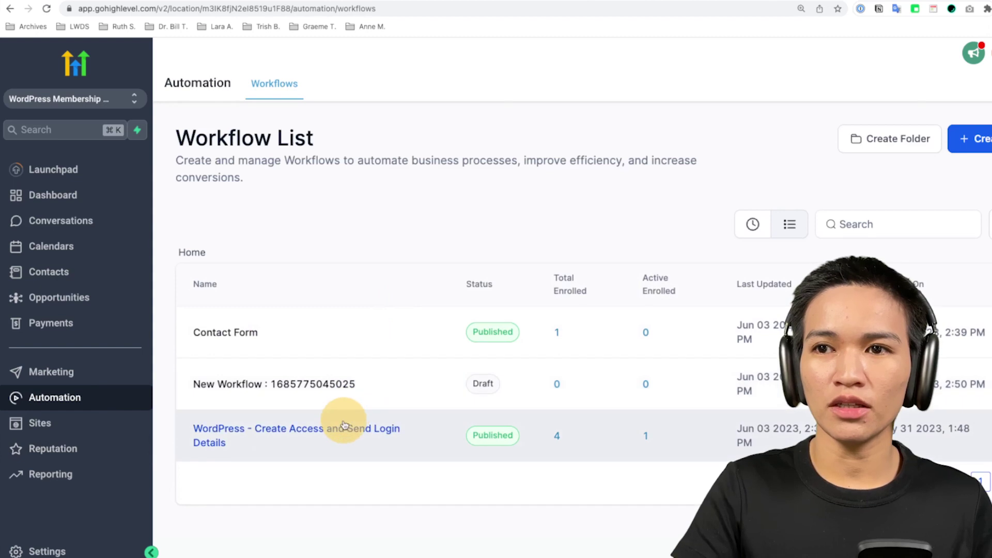
left_click(345, 421)
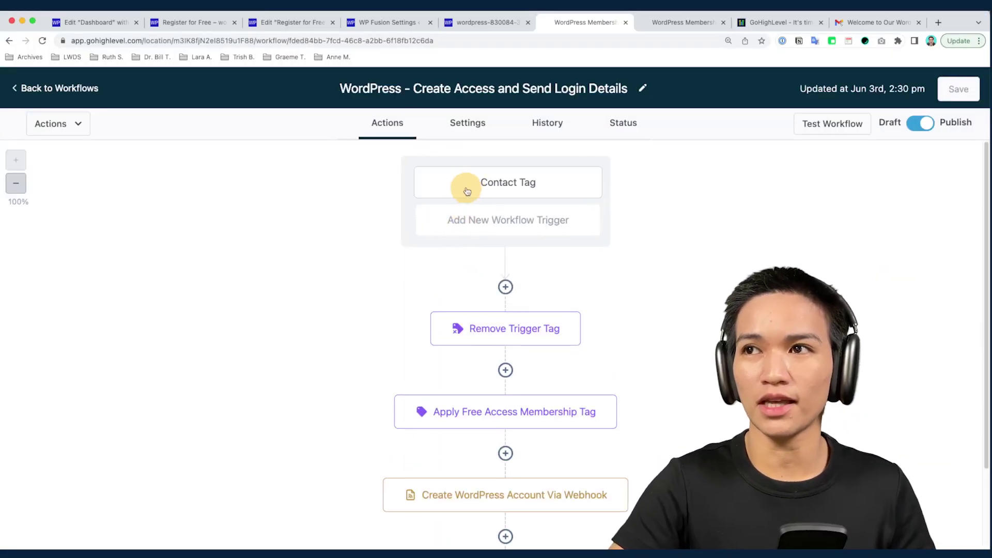
left_click(465, 189)
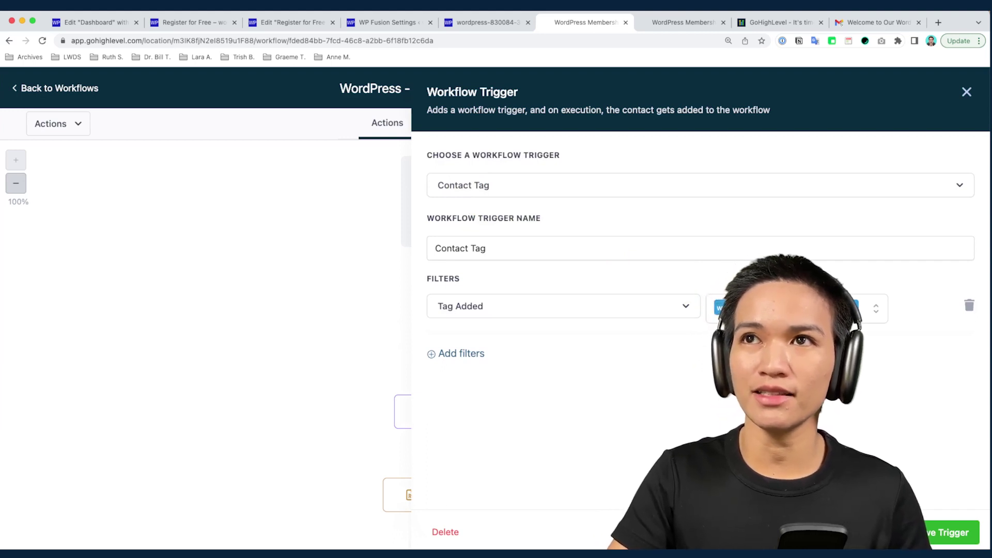
left_click(287, 23)
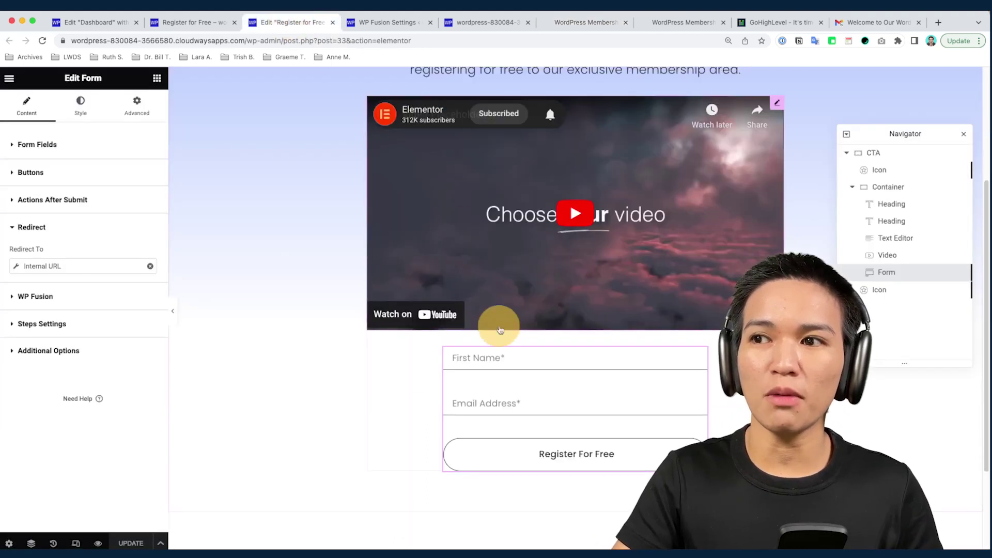
Expand the form's WP Fusion section to show its wordpress_trigger_create_access applied tag
left_click(45, 296)
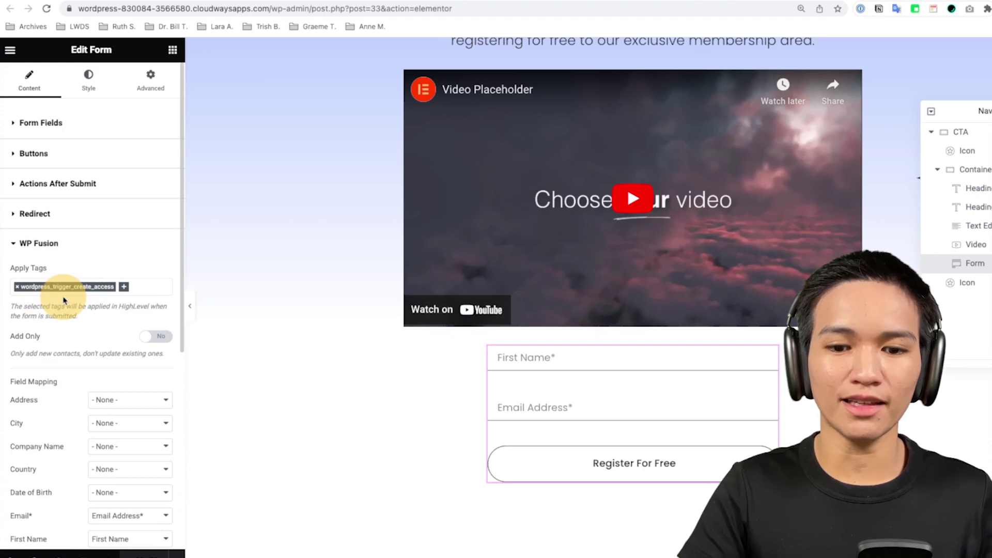
key("super+plus")
key("super+plus")
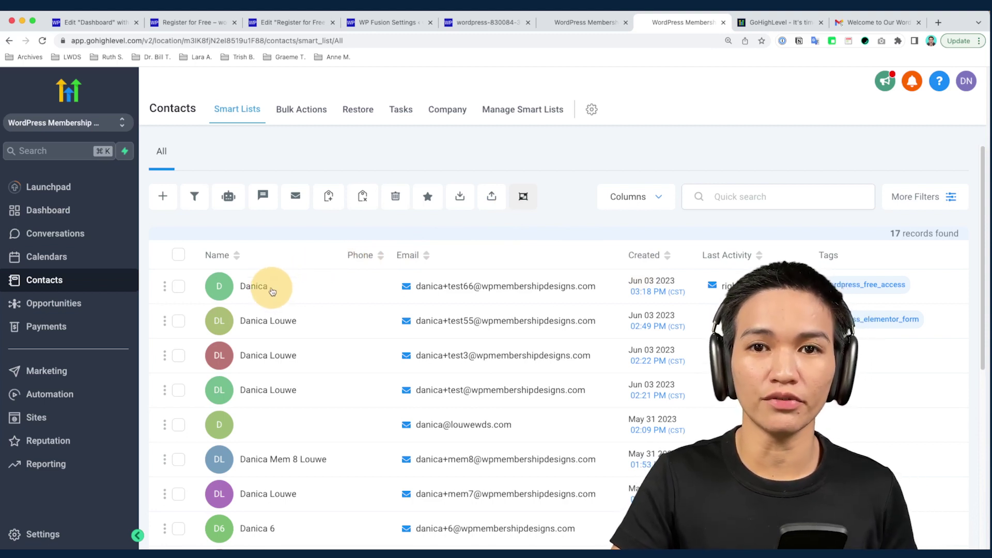
Open the newest contact and review its generated WordPress password and wordpress_free_access tag
left_click(272, 292)
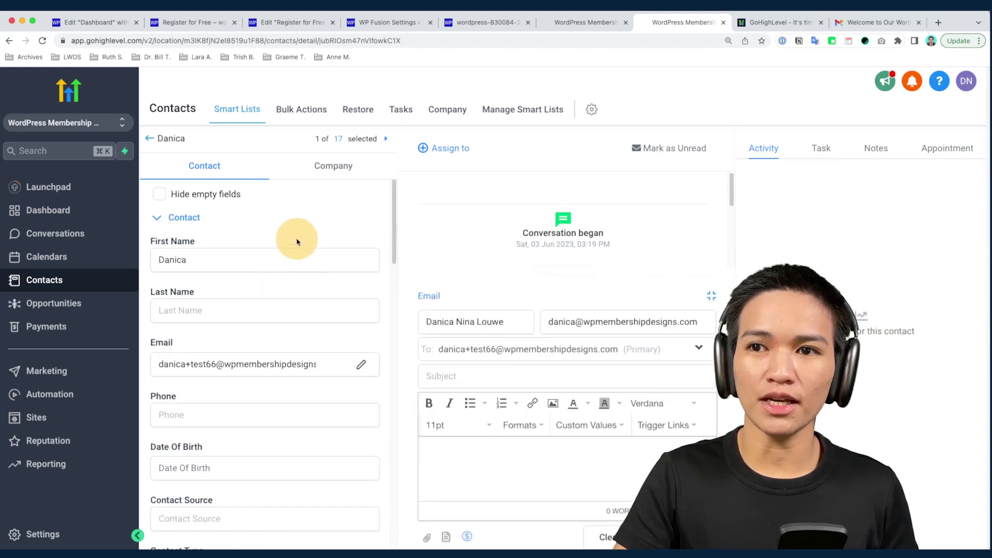
scroll(283, 304, "down", 2)
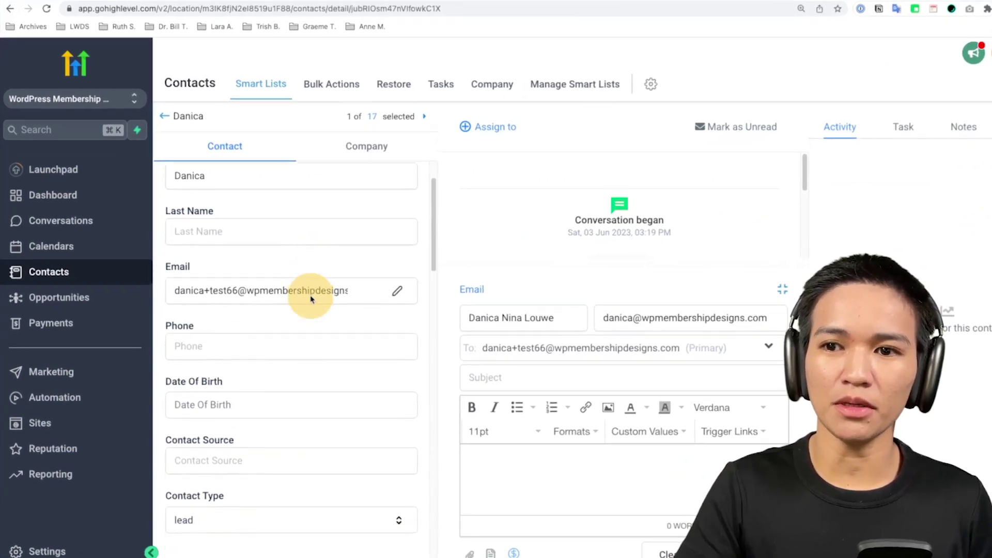
scroll(311, 298, "down", 10)
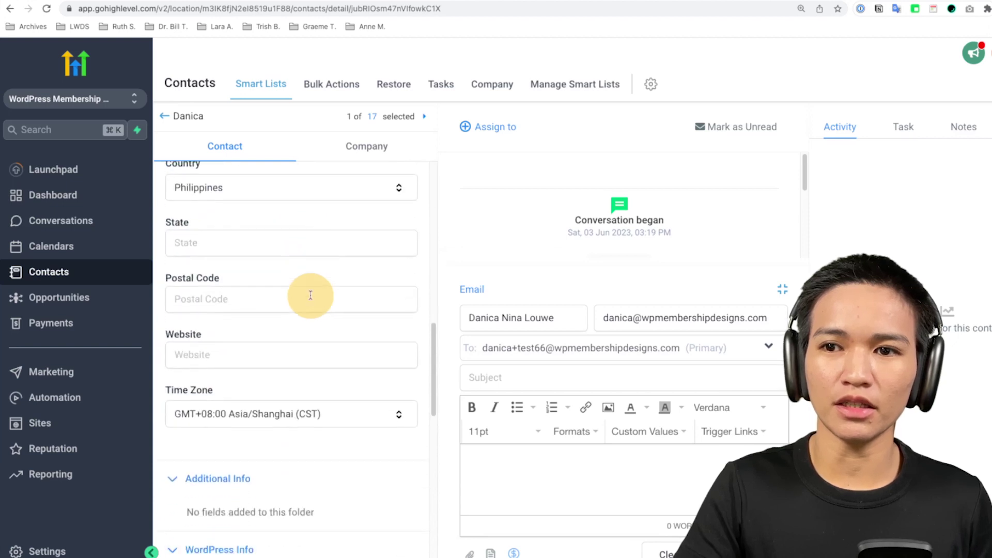
scroll(311, 295, "down", 5)
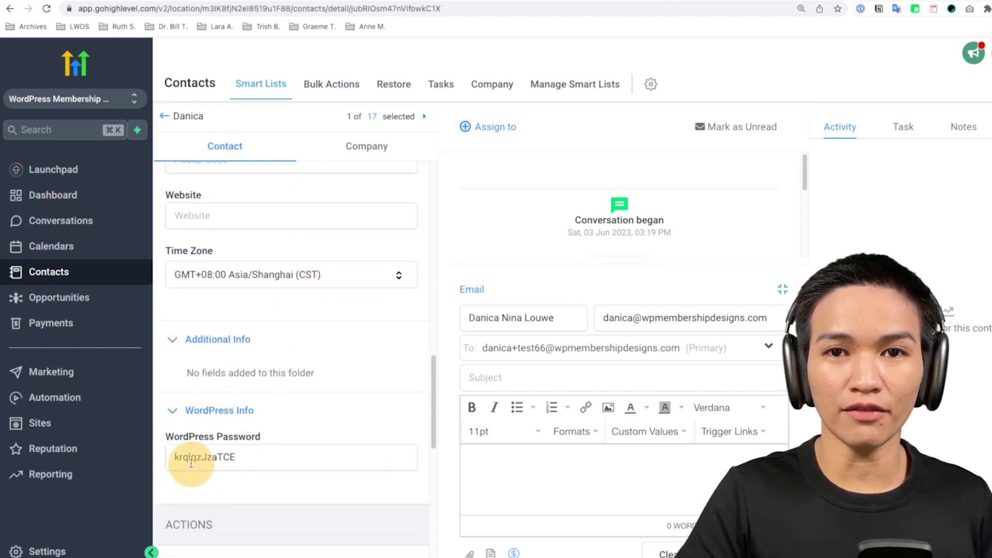
scroll(235, 436, "down", 3)
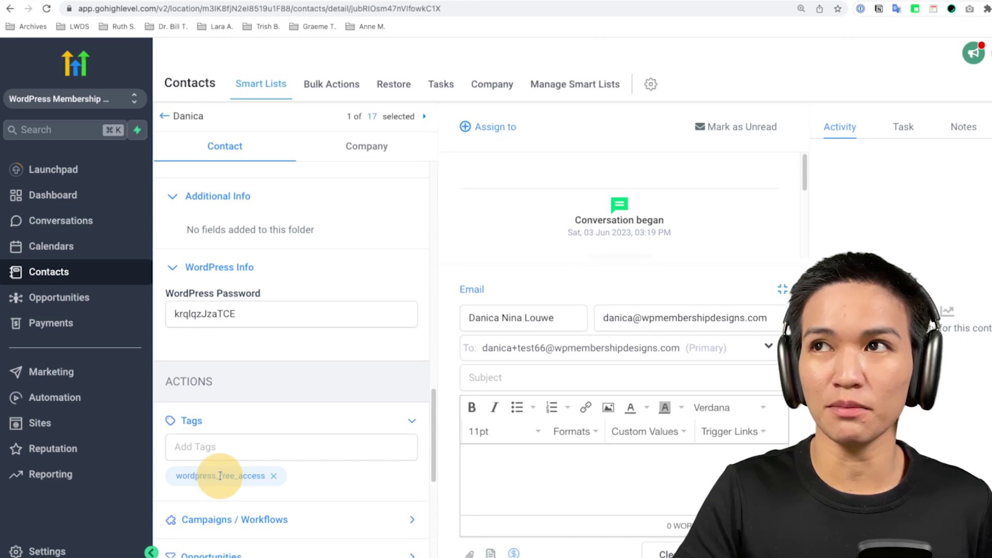
left_click(608, 1)
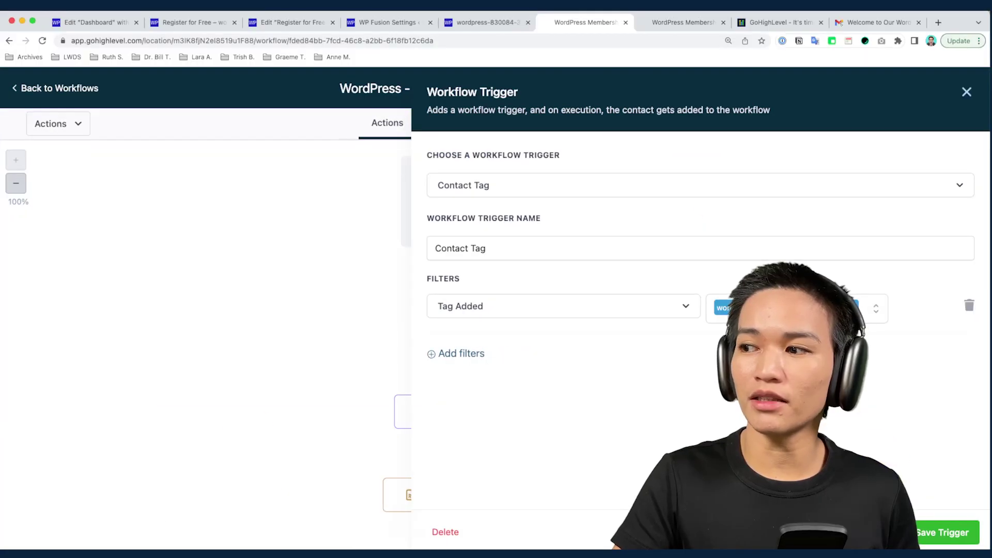
Confirm the contact Finished the workflow, then open the newest login-credentials welcome email in Gmail
key("Escape")
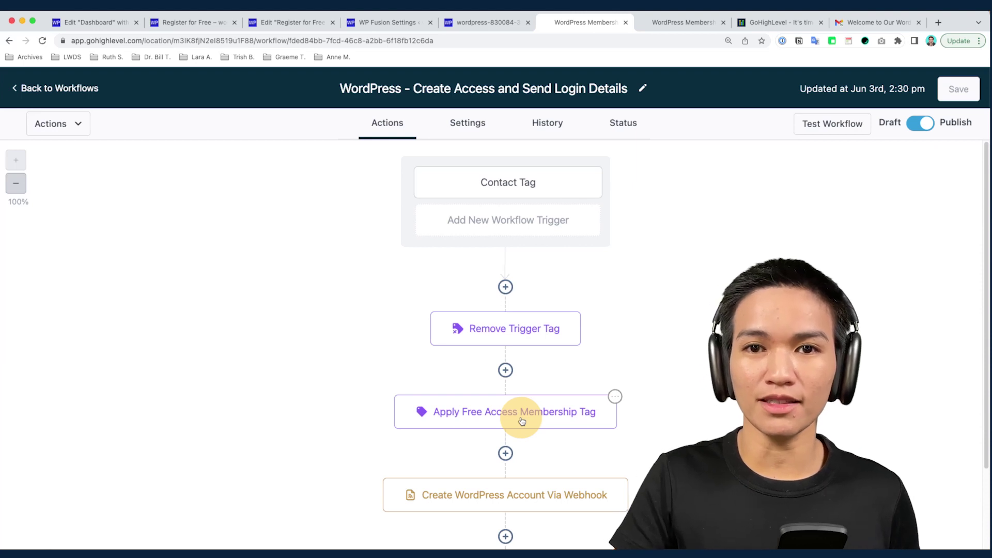
scroll(581, 385, "down", 5)
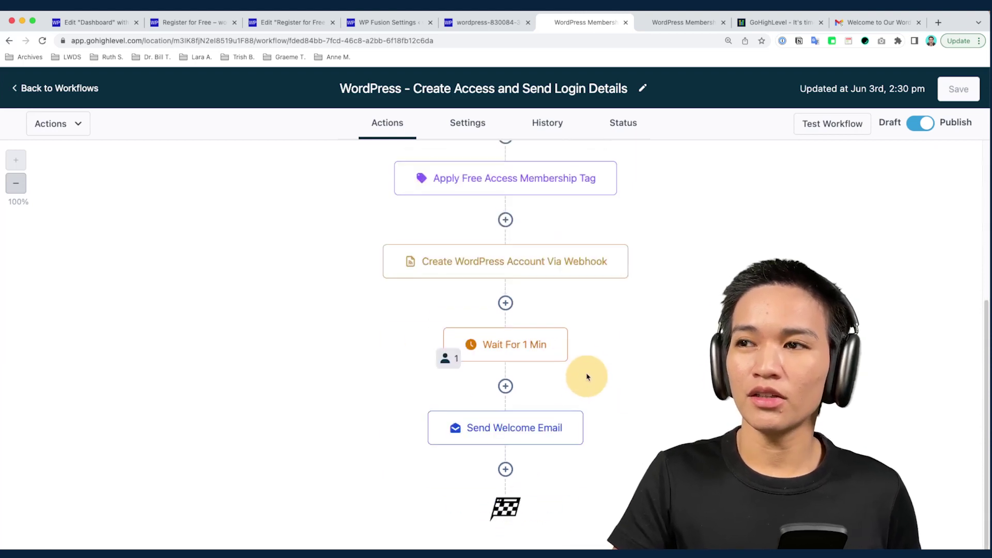
left_click(448, 362)
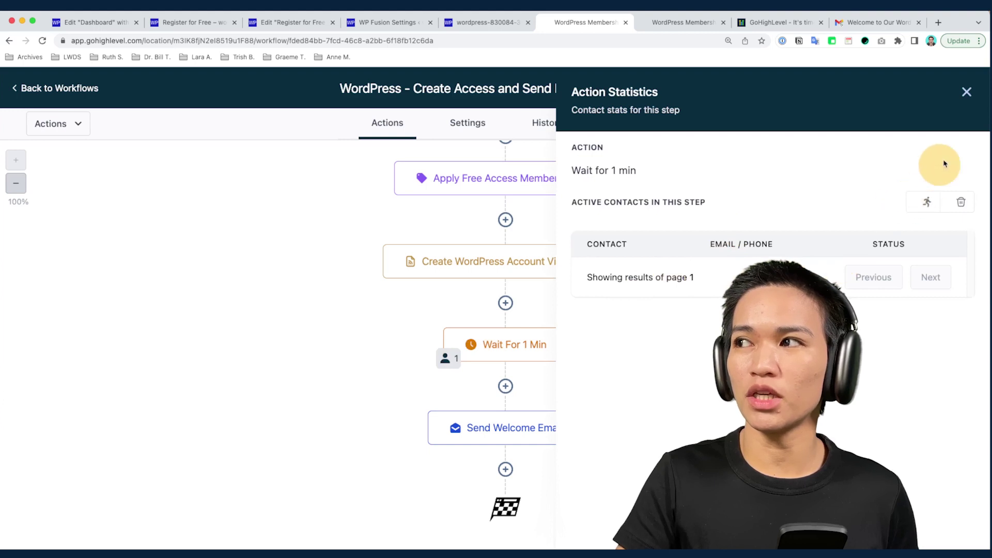
left_click(966, 92)
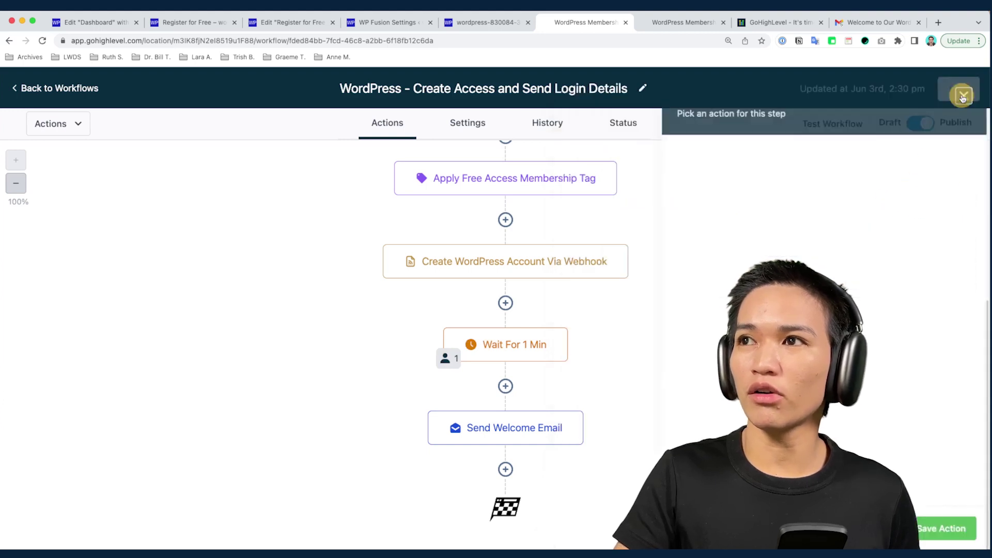
left_click(623, 126)
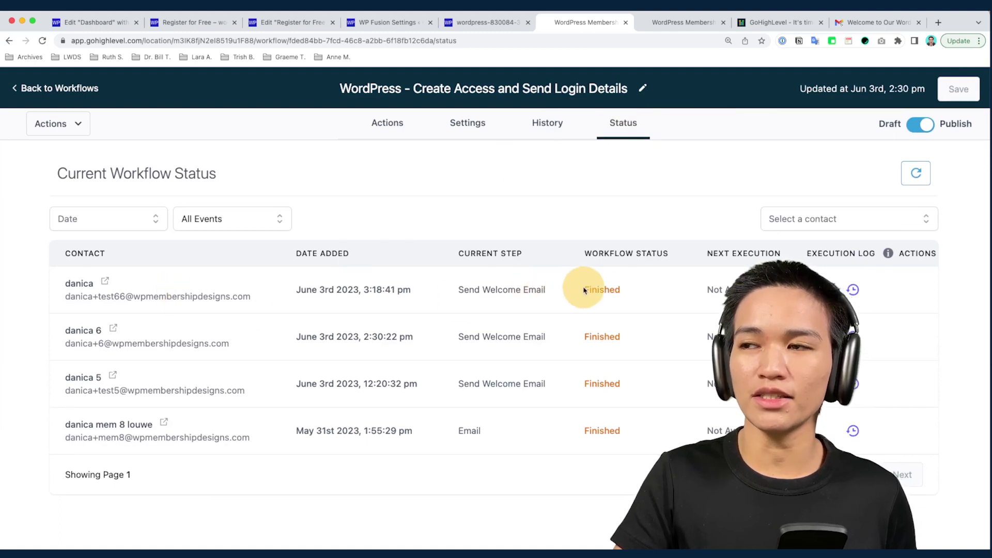
left_click(862, 23)
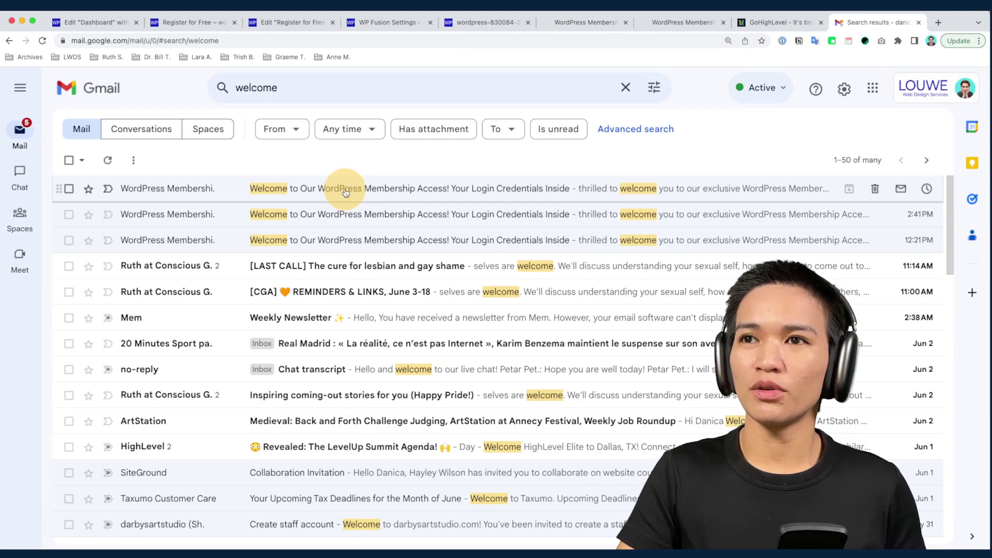
left_click(346, 192)
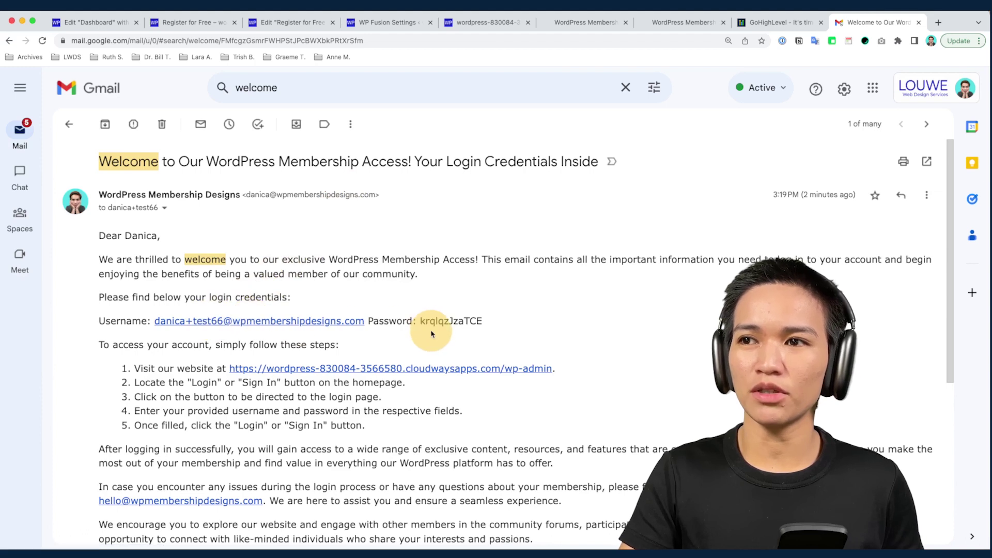
Return to the HighLevel contact record to compare its WordPress Password with the welcome email's
left_click(651, 24)
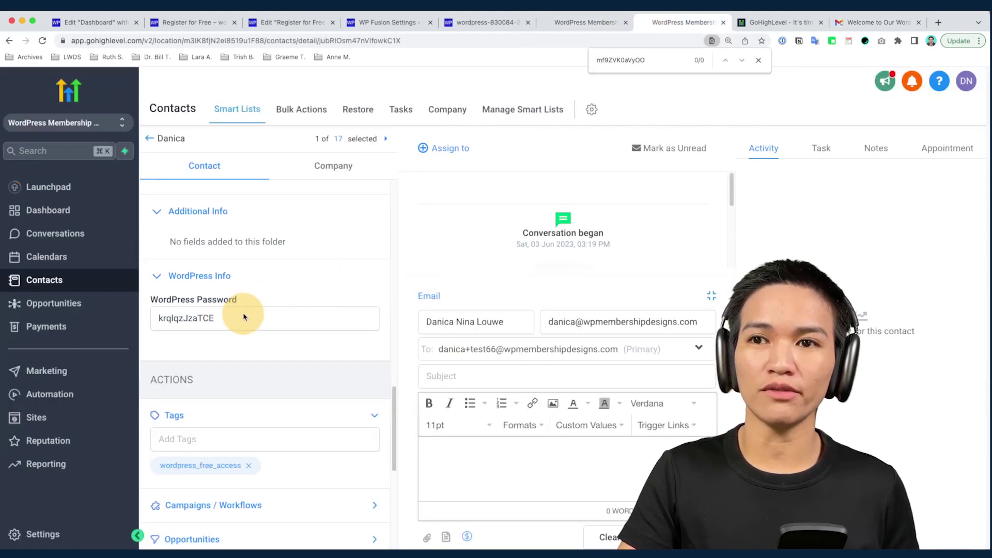
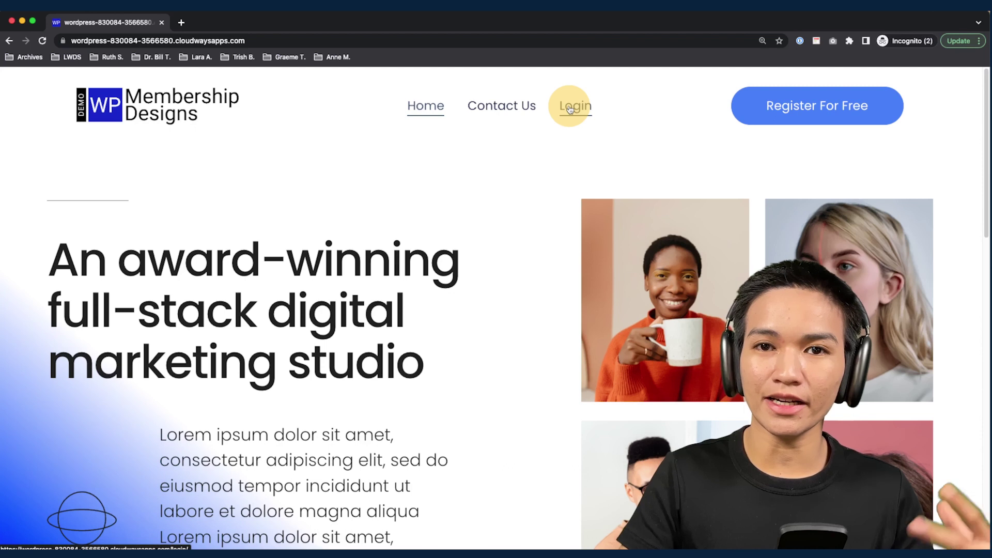
Log in on the Members Login page with the test member's copied e-mail and password
left_click(571, 110)
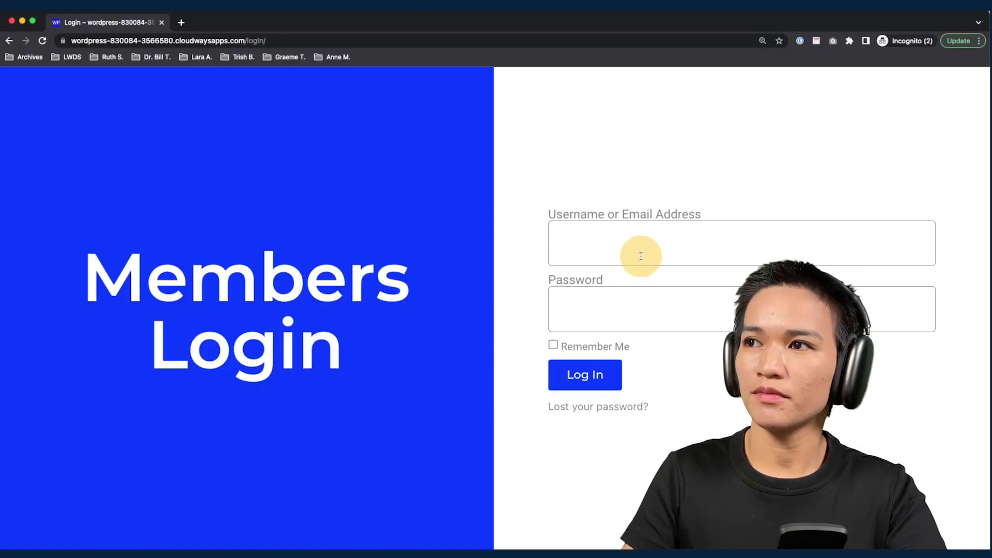
left_click(640, 255)
key("super+v")
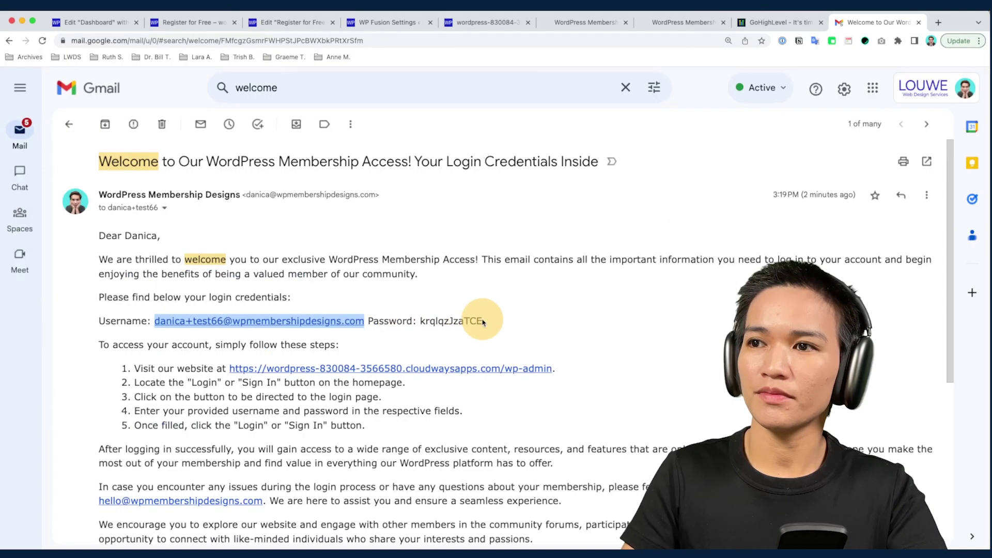
left_click_drag(483, 322, 443, 323)
left_click(635, 312)
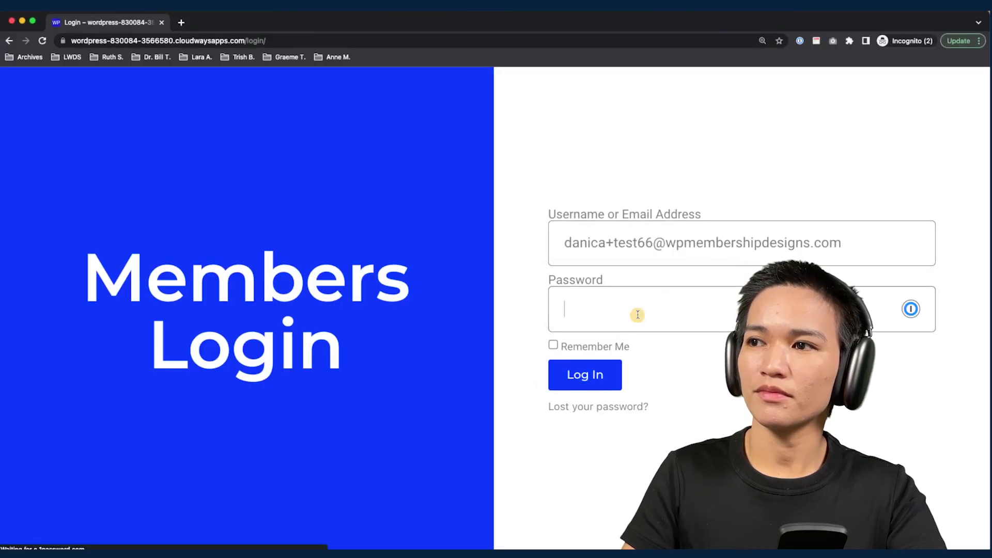
key("super+v")
left_click(582, 383)
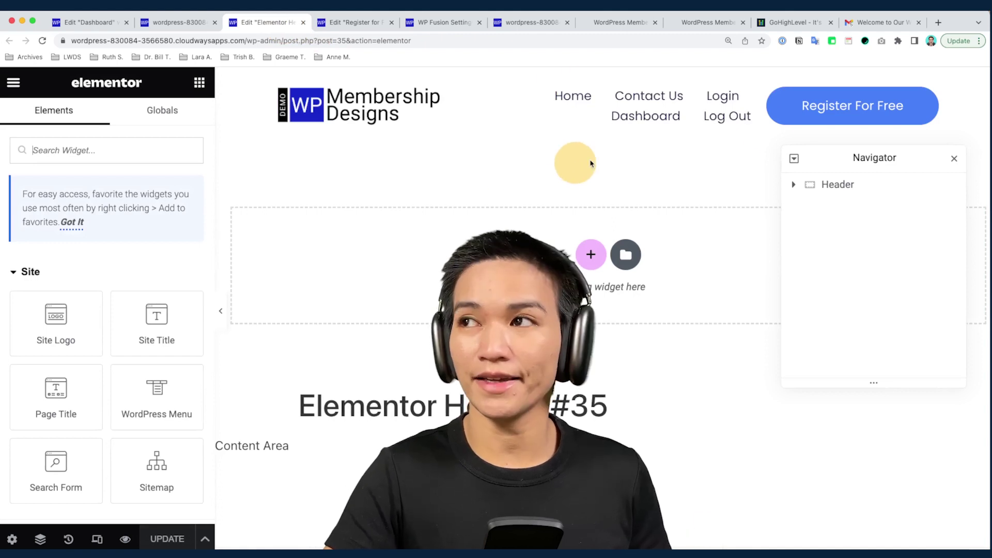
Set the Register For Free button's WP Fusion visibility to Logged Out Users and update the header
mouse_move(842, 111)
left_click(929, 97)
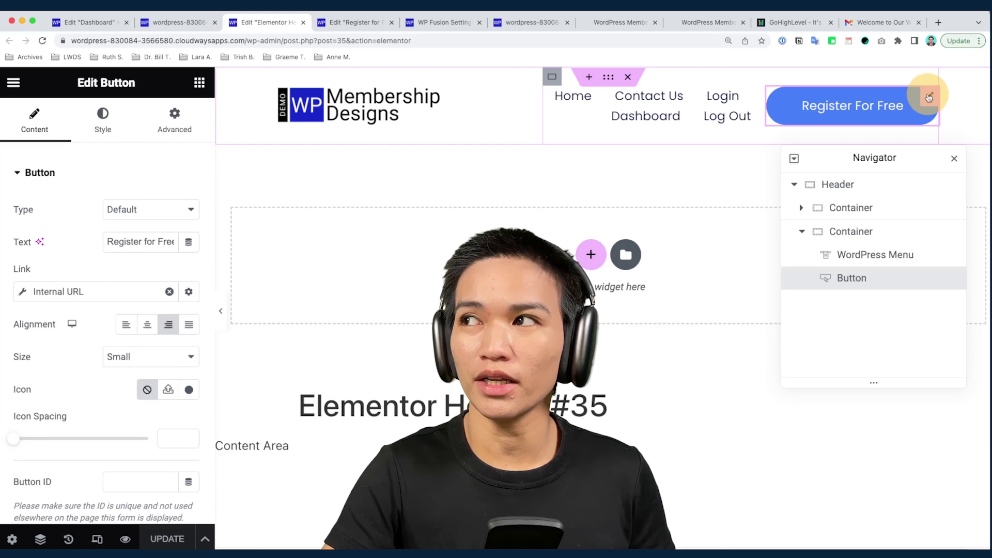
left_click(174, 124)
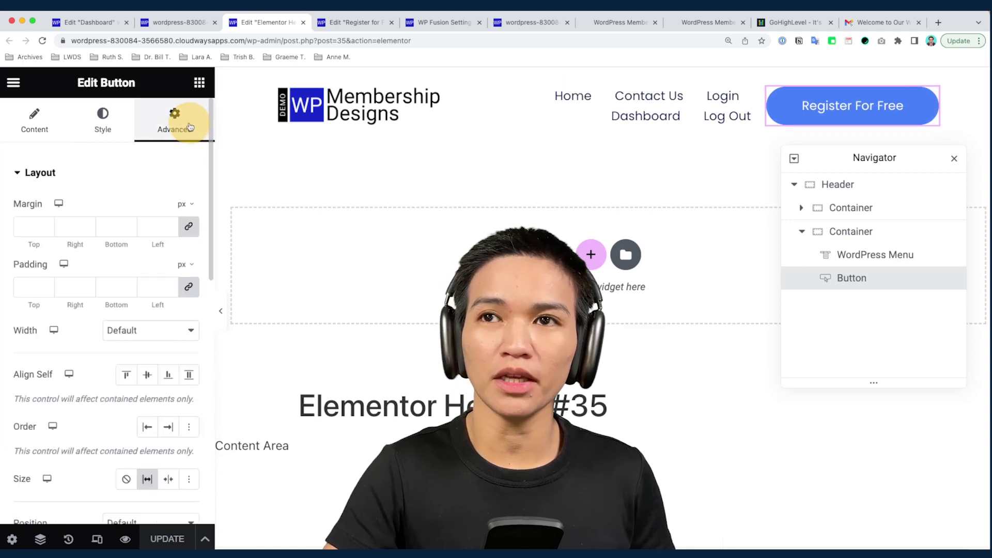
scroll(165, 224, "down", 6)
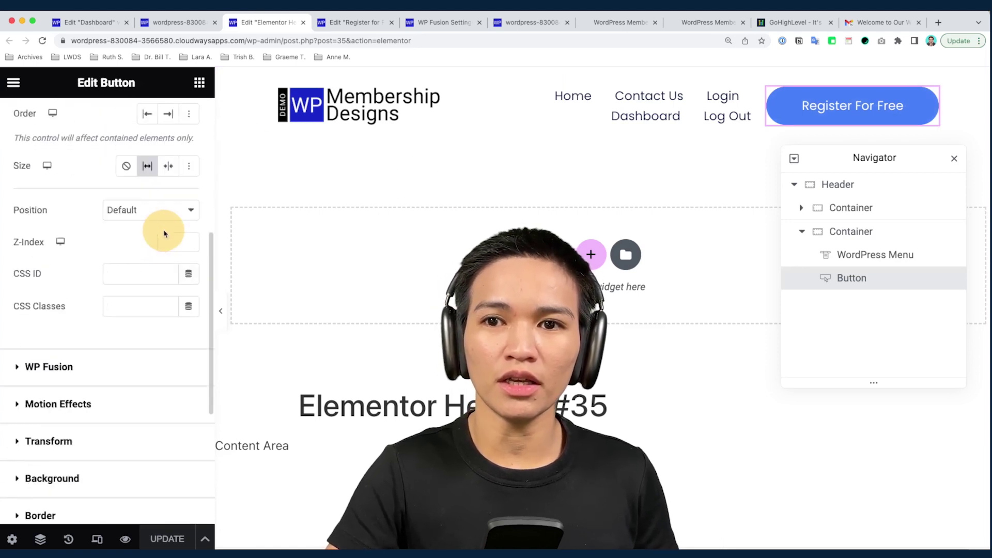
left_click(68, 366)
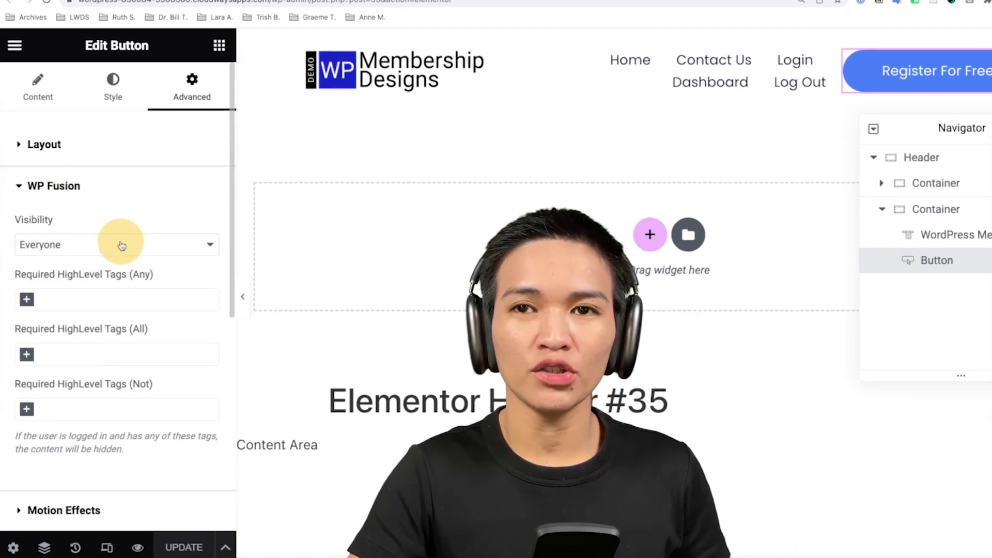
left_click(61, 250)
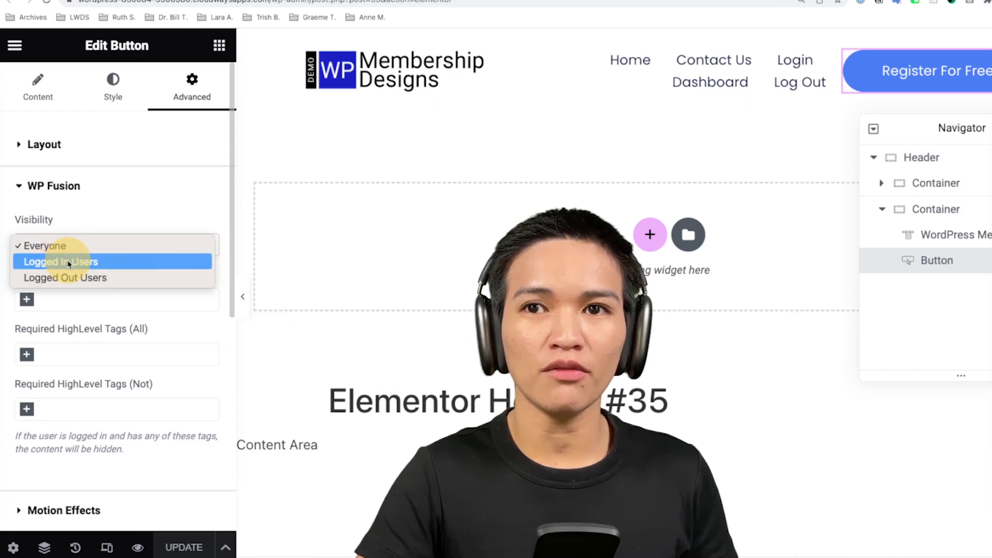
left_click(71, 278)
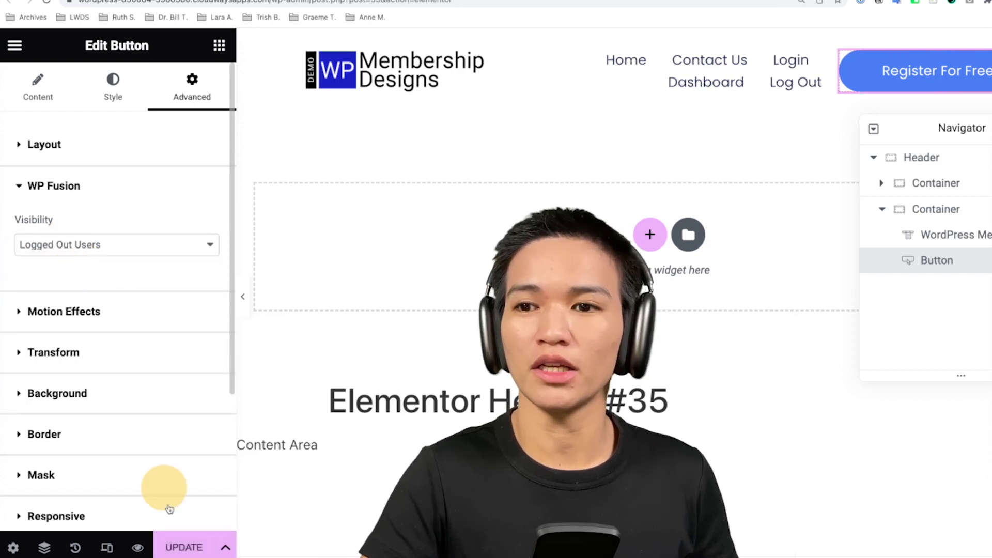
left_click(184, 547)
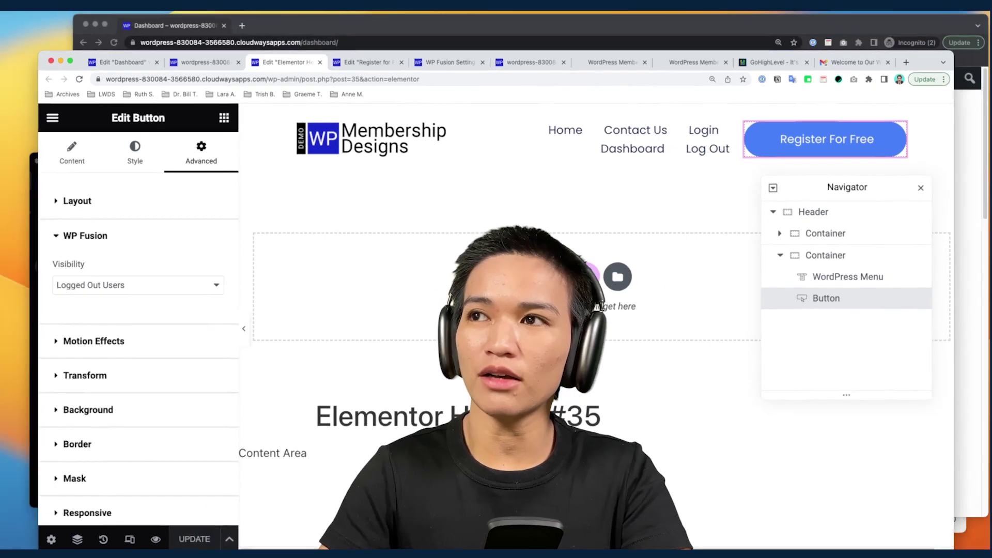
left_click(642, 160)
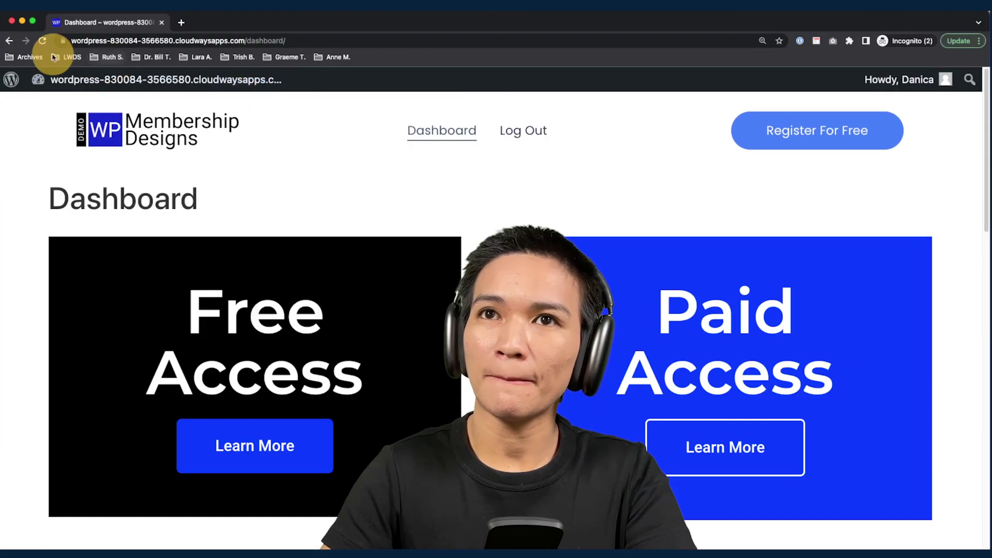
Reload the member Dashboard to confirm Register For Free is hidden, then return to Elementor
left_click(43, 40)
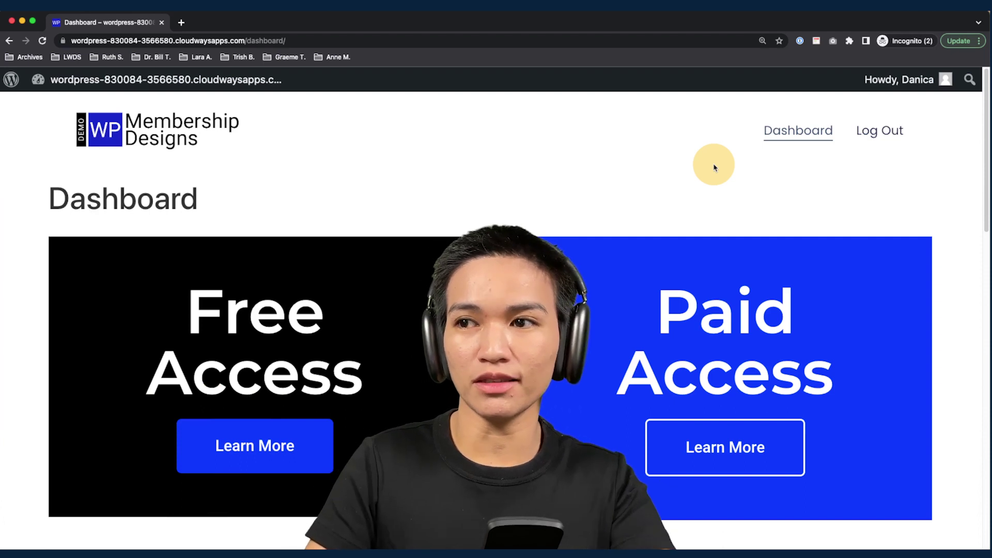
key("super+grave")
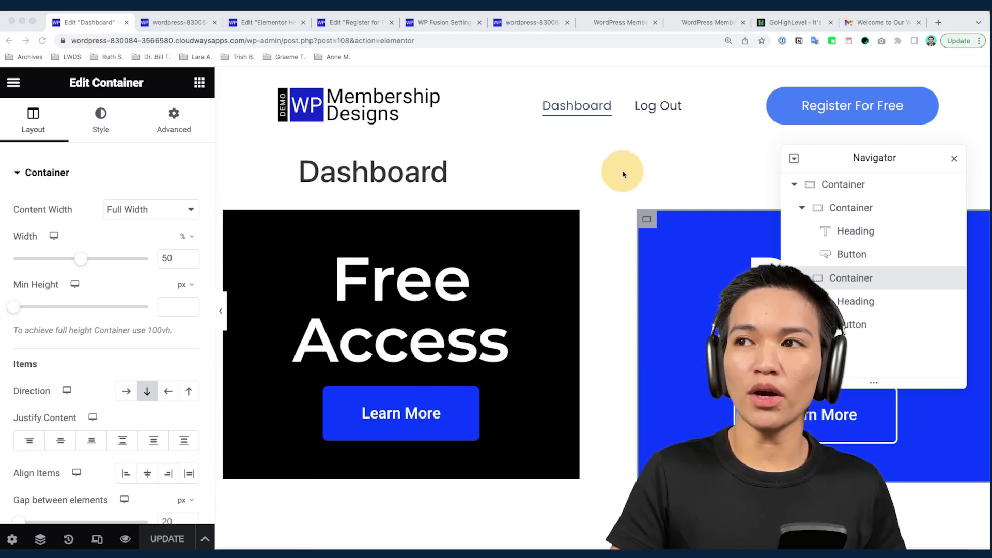
Require the wordpress_paid_access HighLevel tag on the Paid Access box
left_click(234, 215)
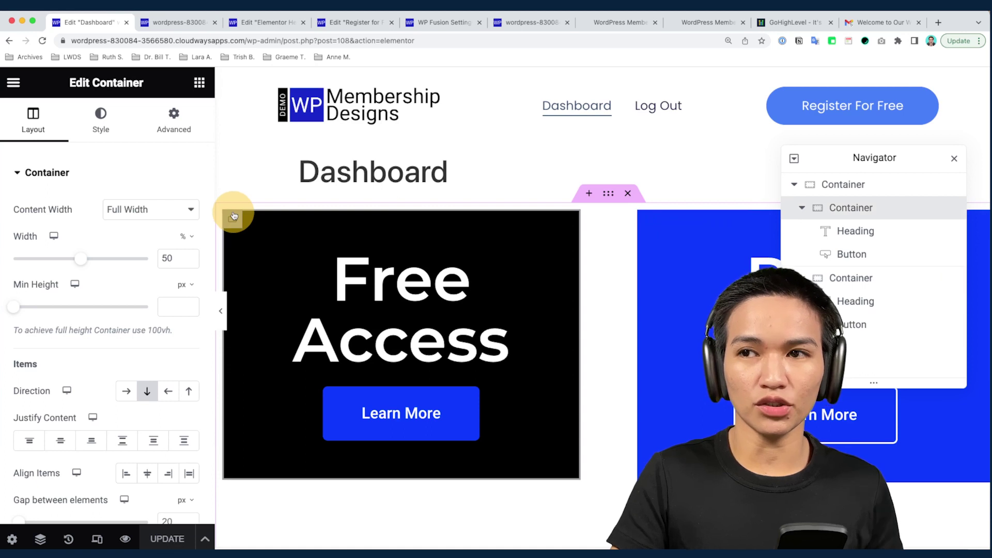
left_click(171, 135)
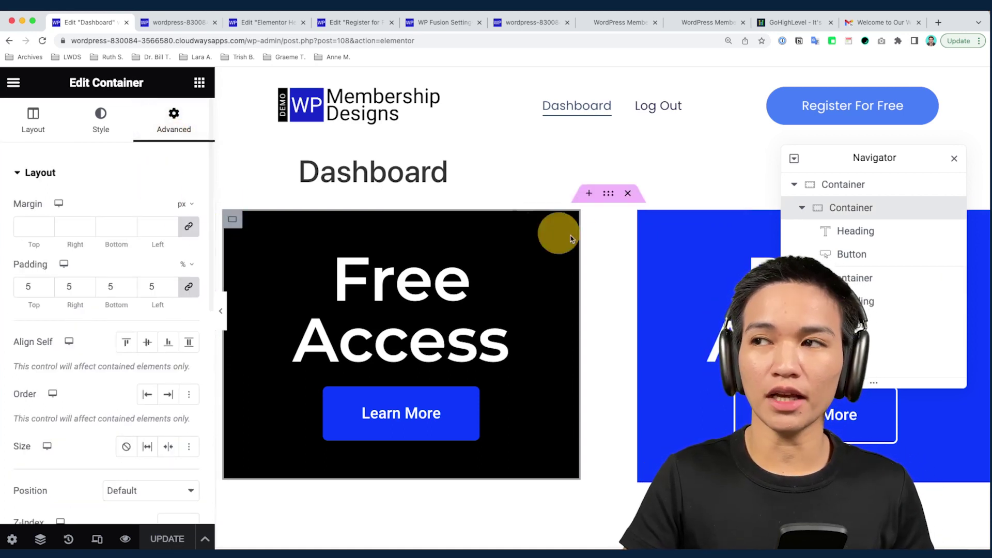
left_click(955, 158)
left_click(647, 220)
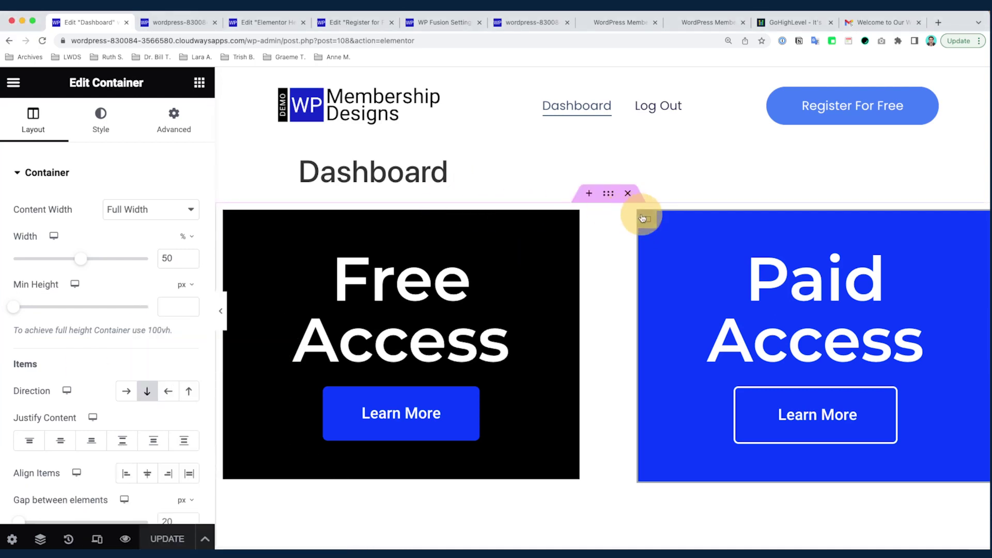
left_click(174, 123)
scroll(165, 233, "down", 6)
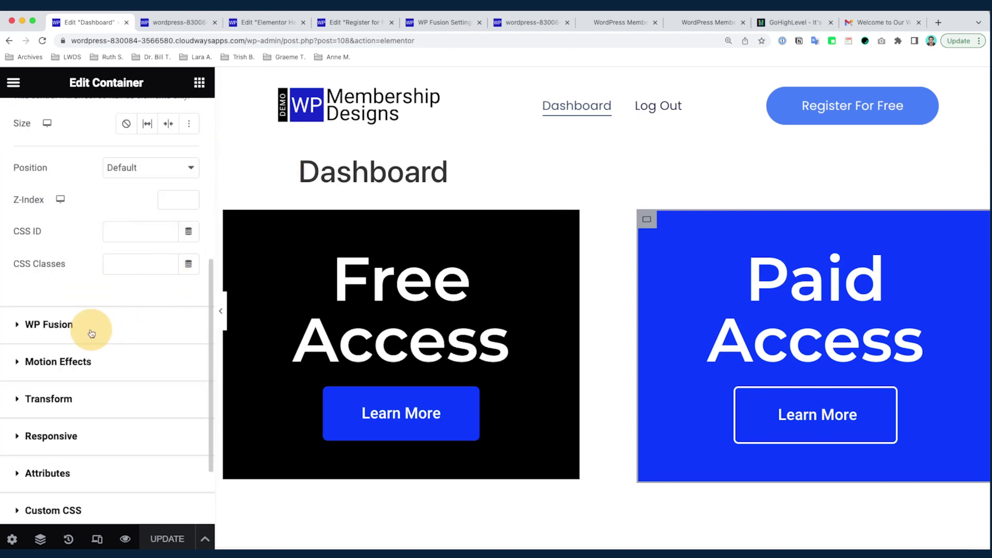
left_click(74, 326)
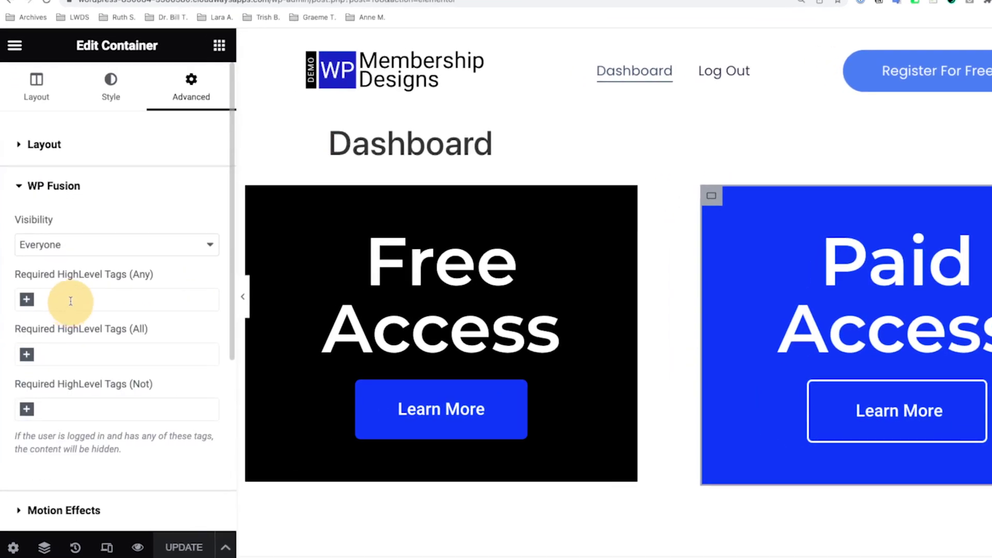
scroll(80, 206, "down", 1)
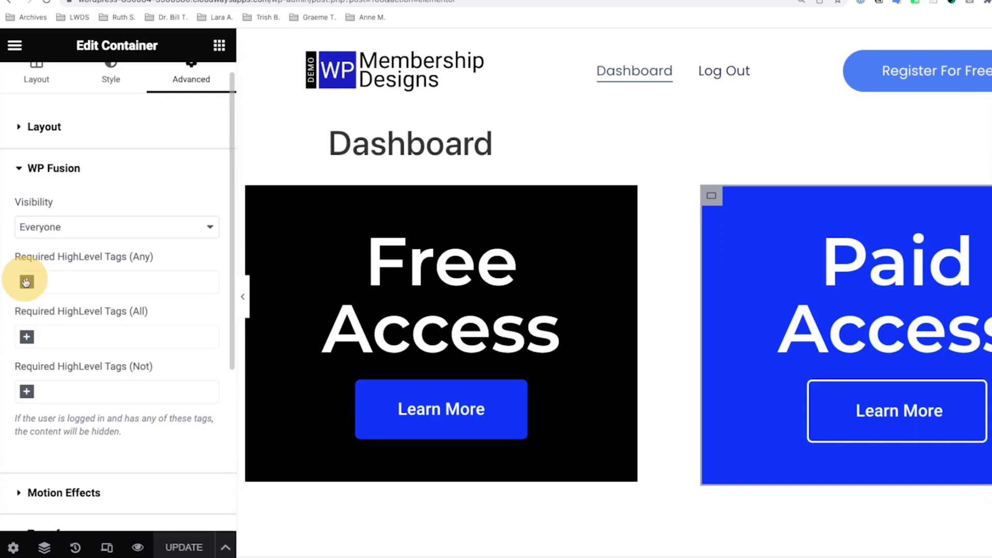
left_click(26, 282)
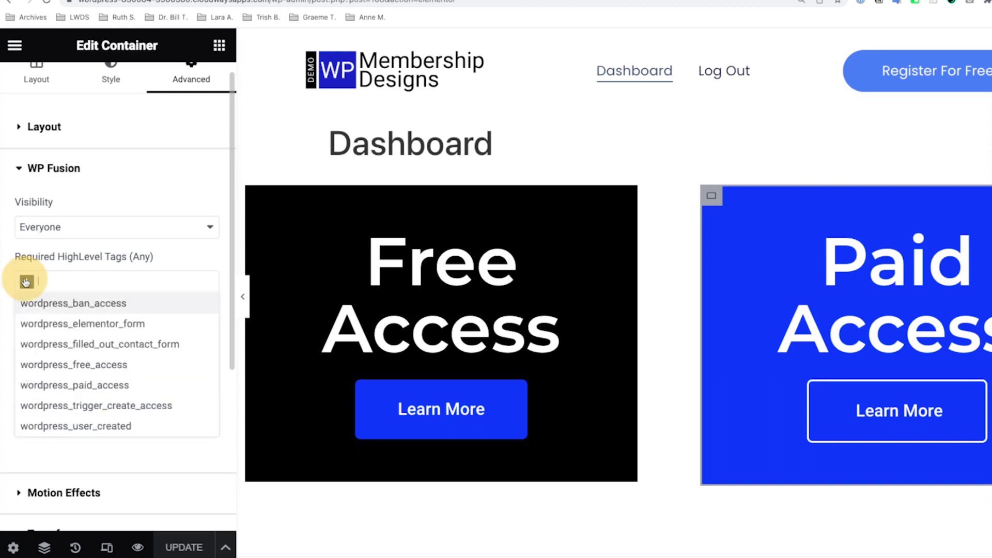
left_click(77, 385)
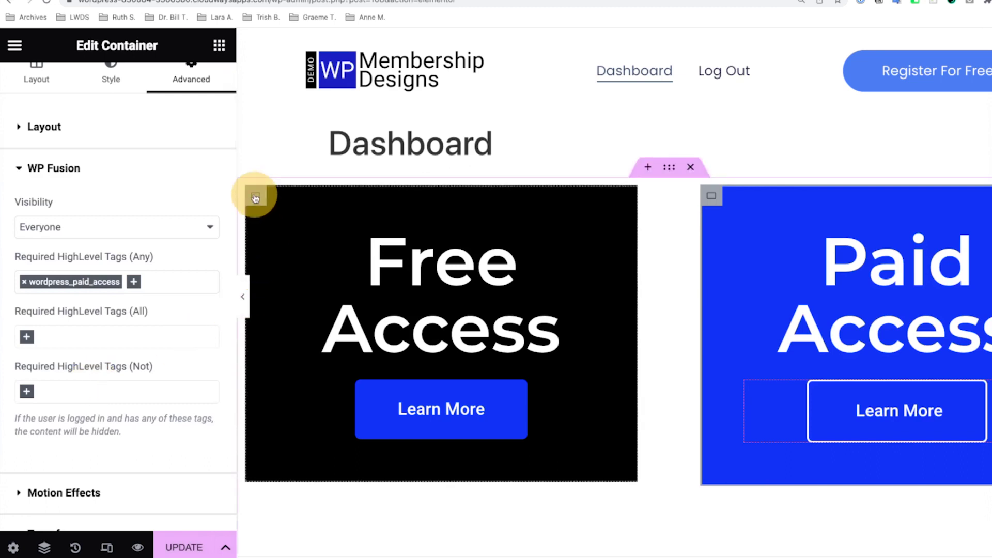
Make the Free Access box require wordpress_free_access, exclude wordpress_paid_access, and save the page
left_click(256, 198)
scroll(111, 240, "down", 7)
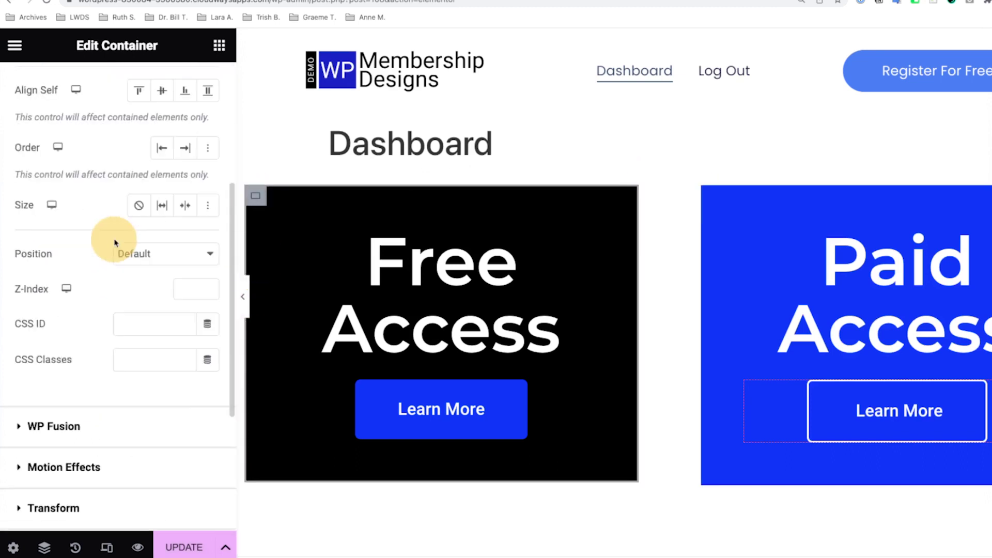
left_click(97, 327)
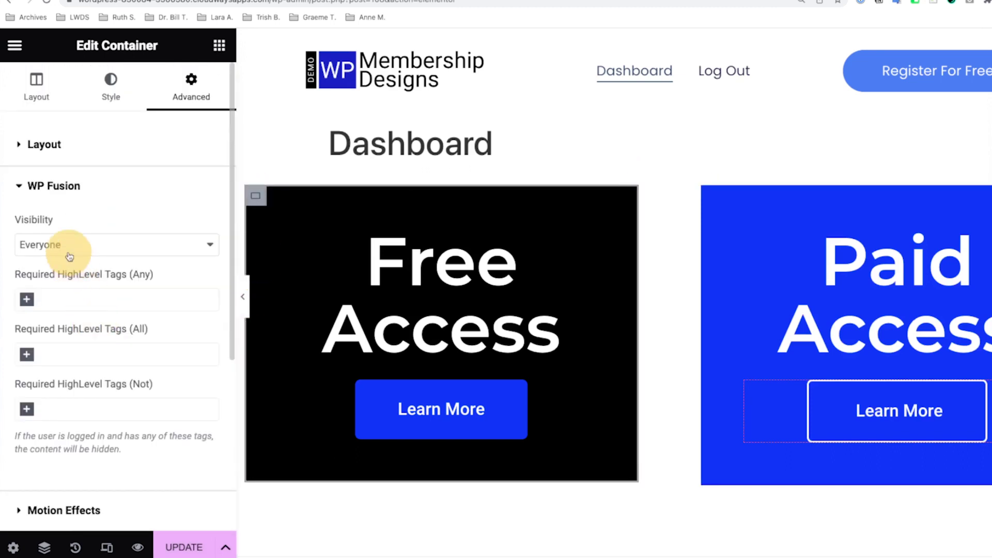
left_click(27, 301)
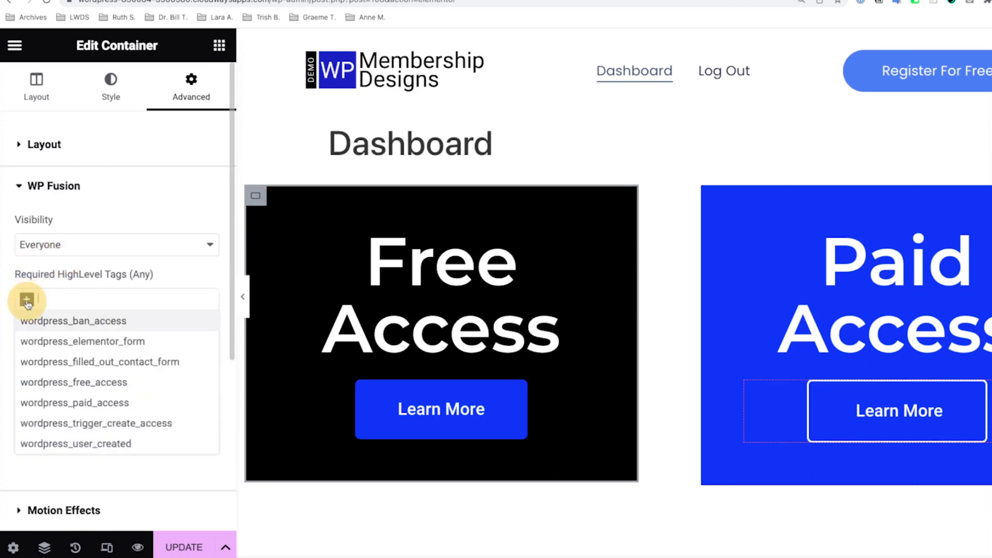
left_click(45, 384)
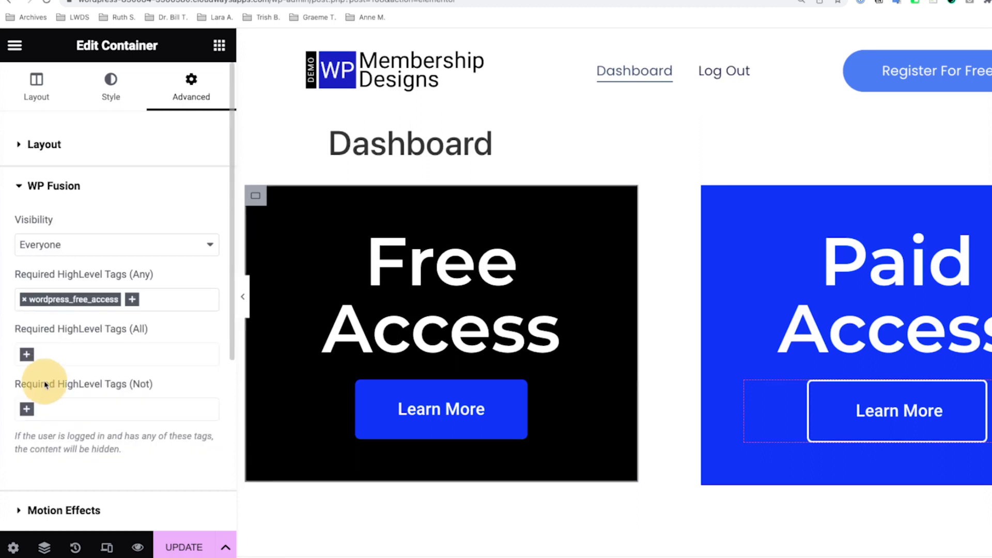
left_click(27, 410)
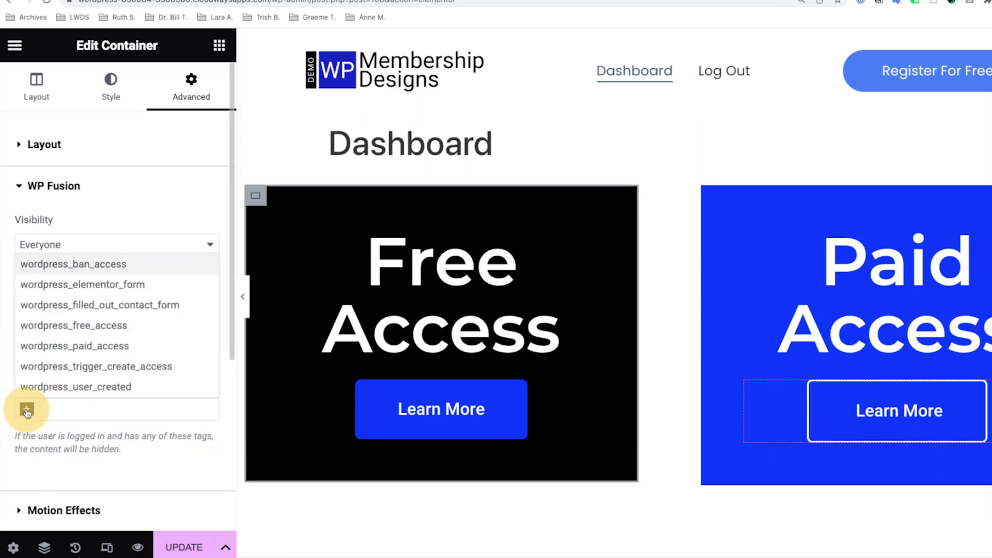
left_click(63, 350)
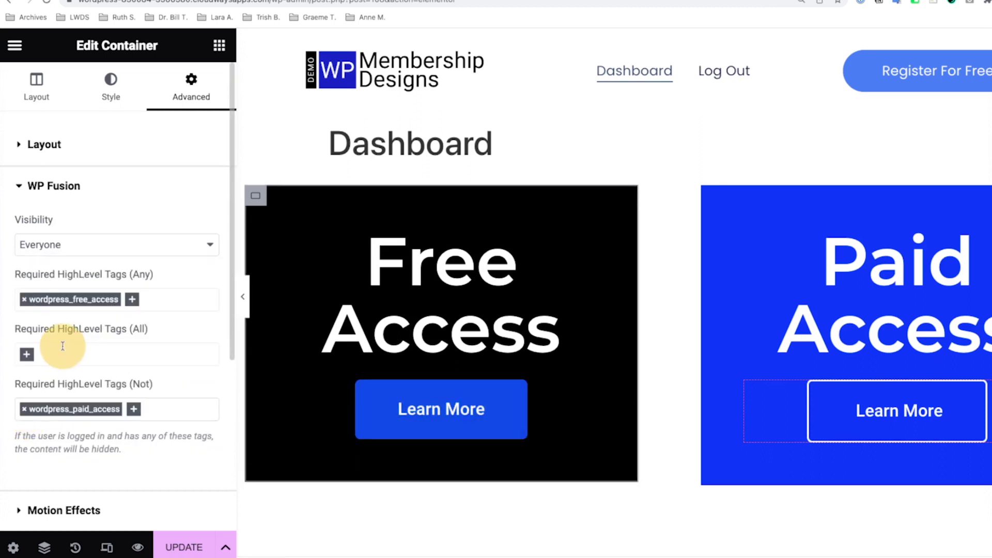
left_click(189, 552)
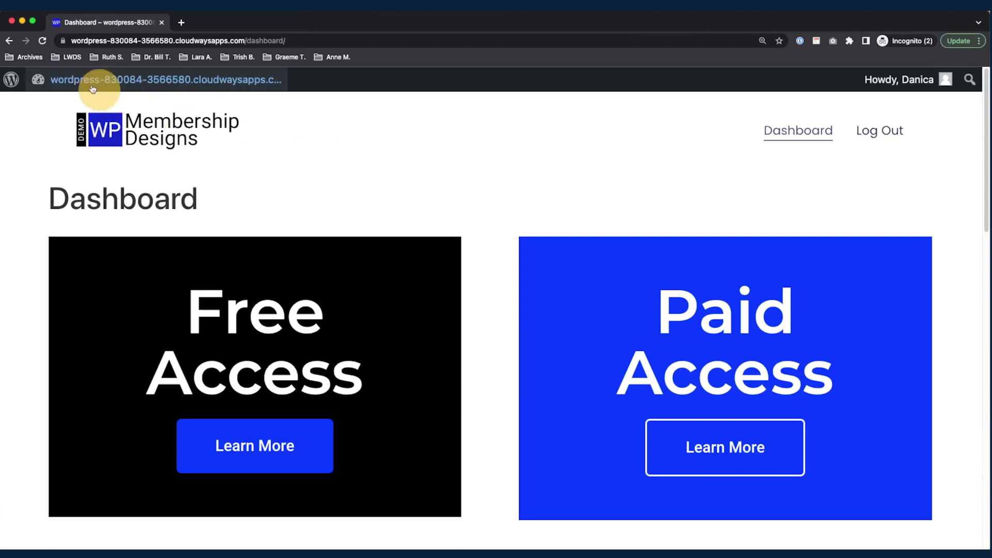
Reload the member Dashboard to see which access boxes now appear
left_click(43, 42)
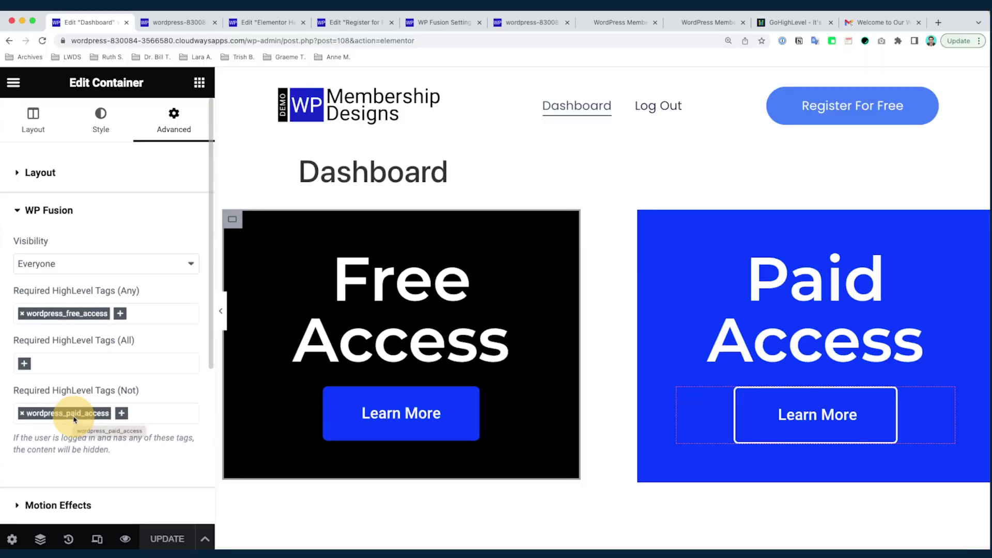
Add the wordpress_paid_access tag to the test member's HighLevel contact record
left_click(610, 23)
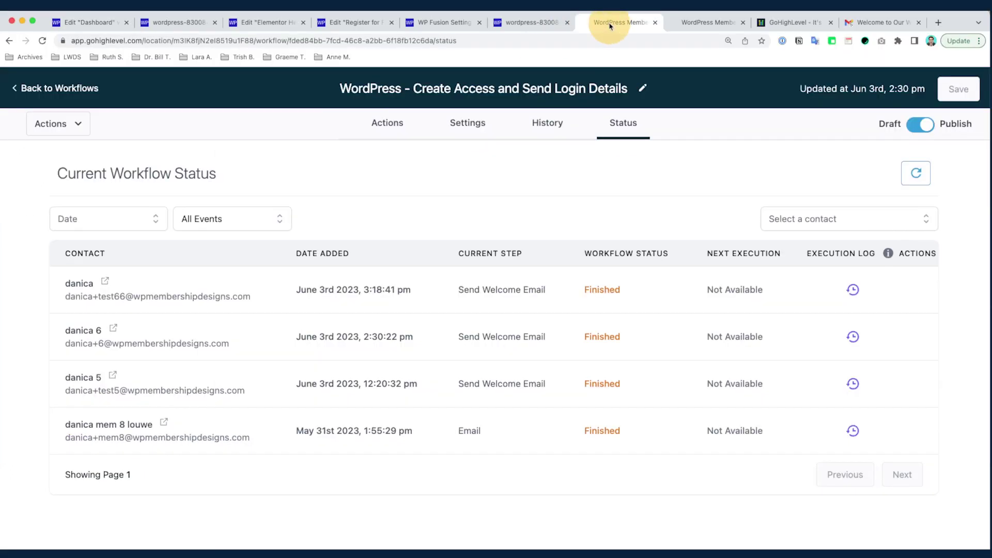
left_click(687, 25)
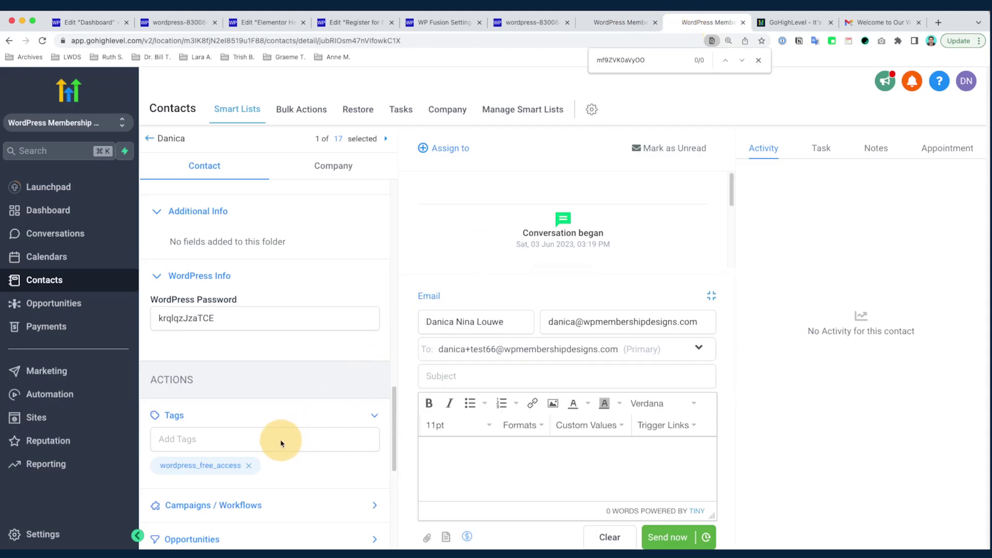
left_click(281, 440)
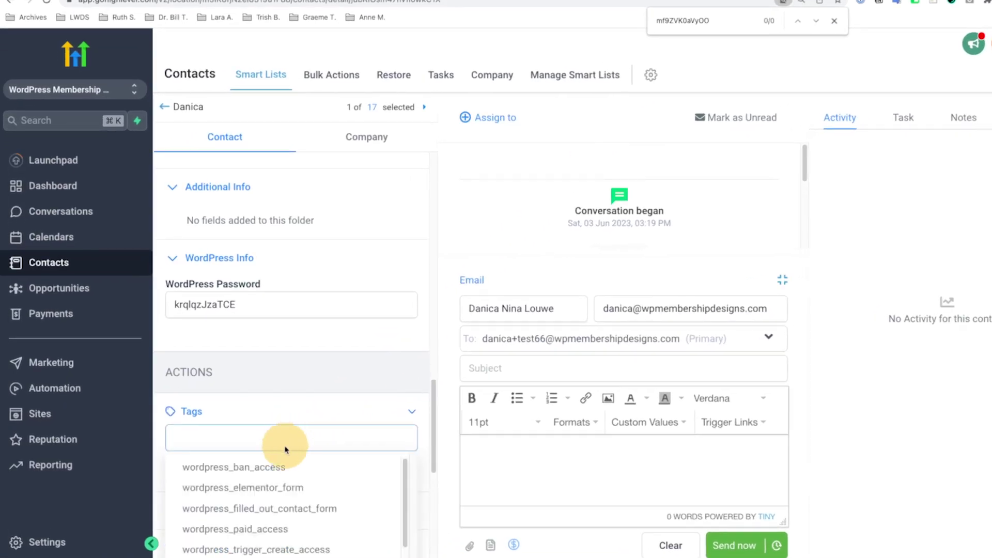
left_click(286, 530)
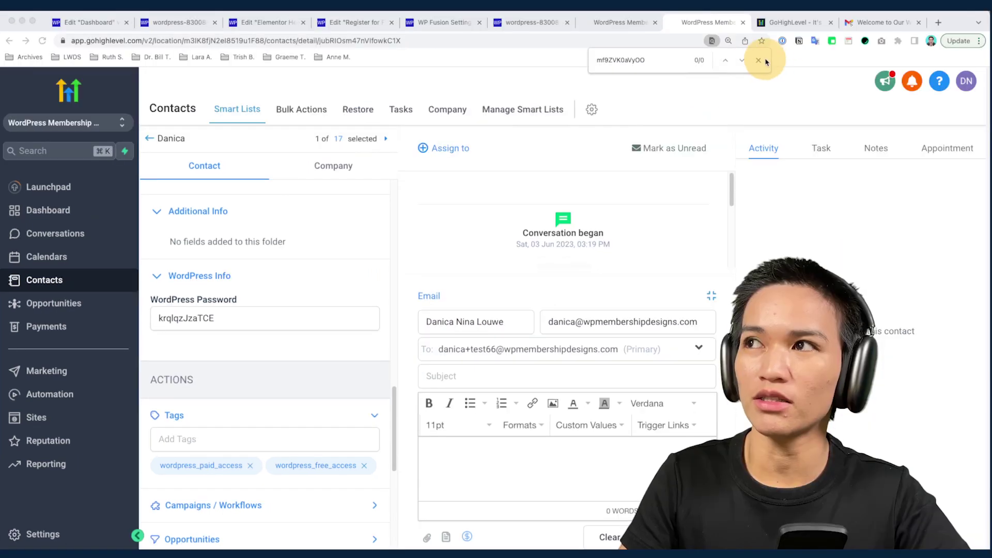
left_click(765, 61)
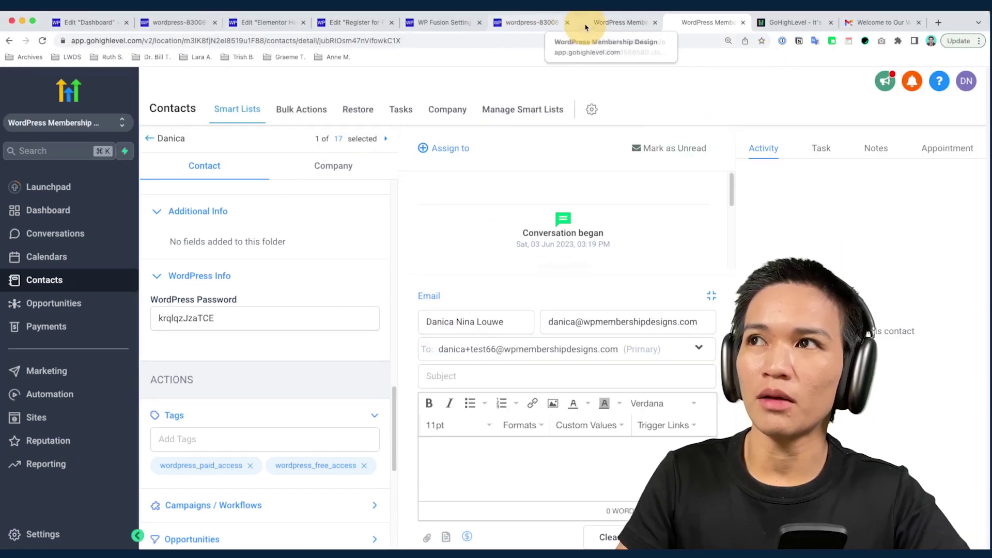
Refresh WP Fusion's available tags and fields, then resync the user's tags and update the user
left_click(437, 24)
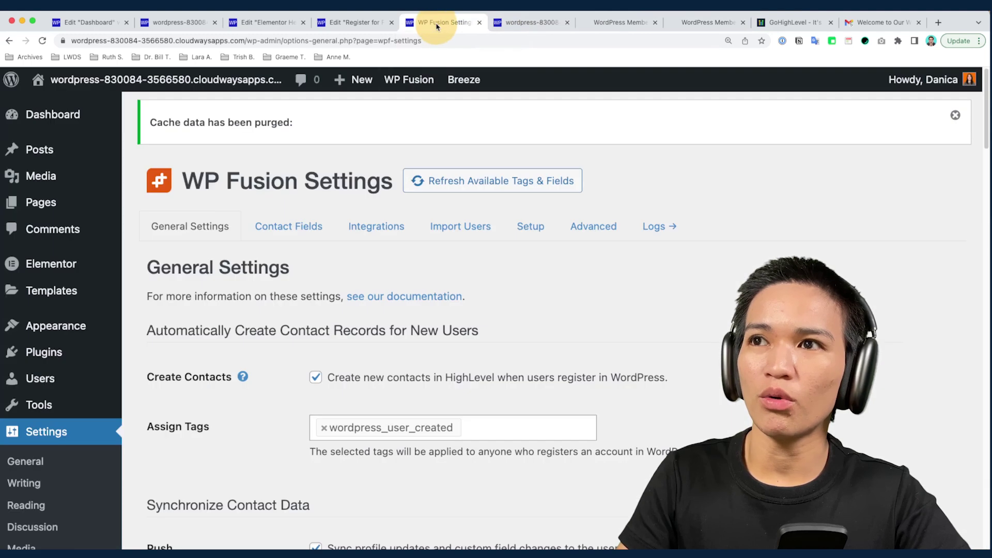
left_click(494, 185)
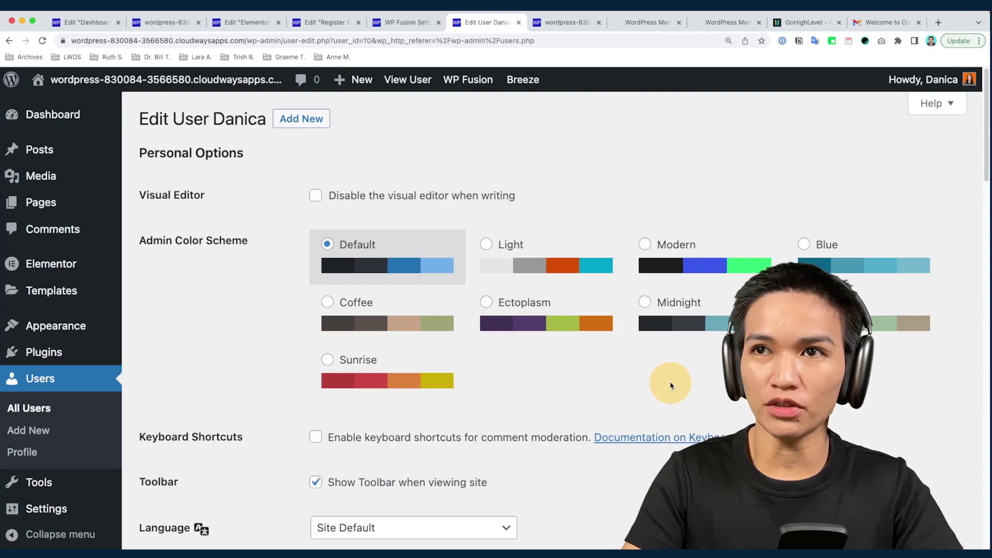
scroll(671, 385, "down", 20)
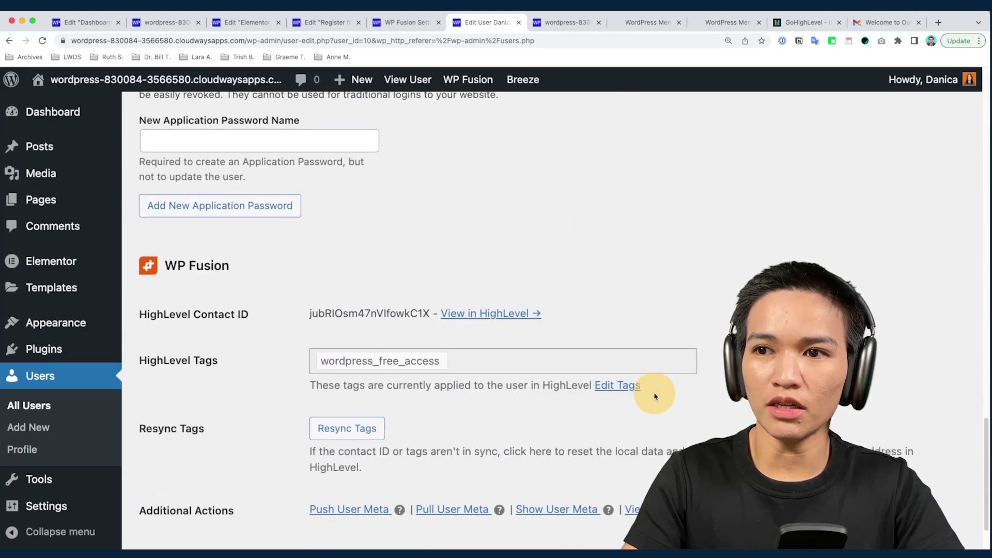
scroll(655, 397, "down", 1)
left_click(363, 418)
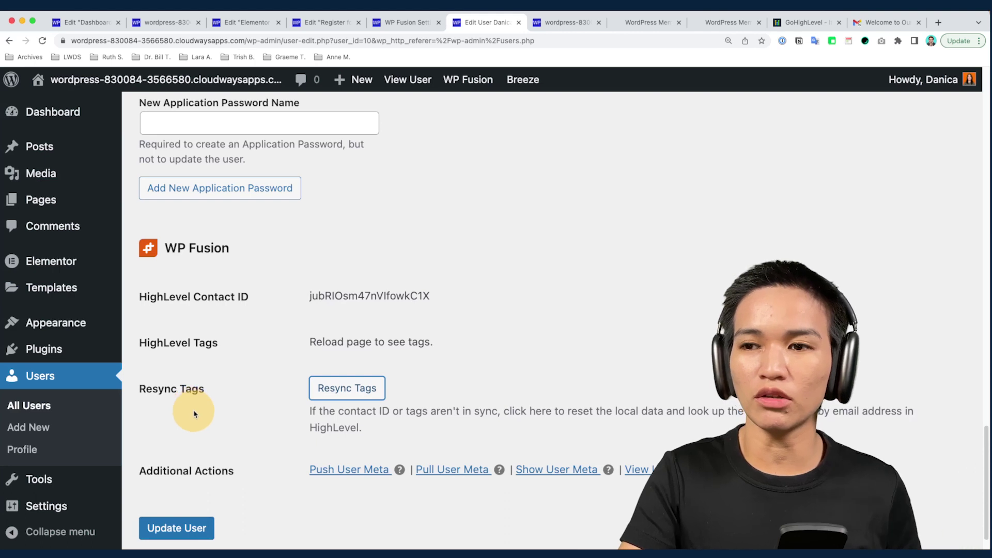
left_click(207, 528)
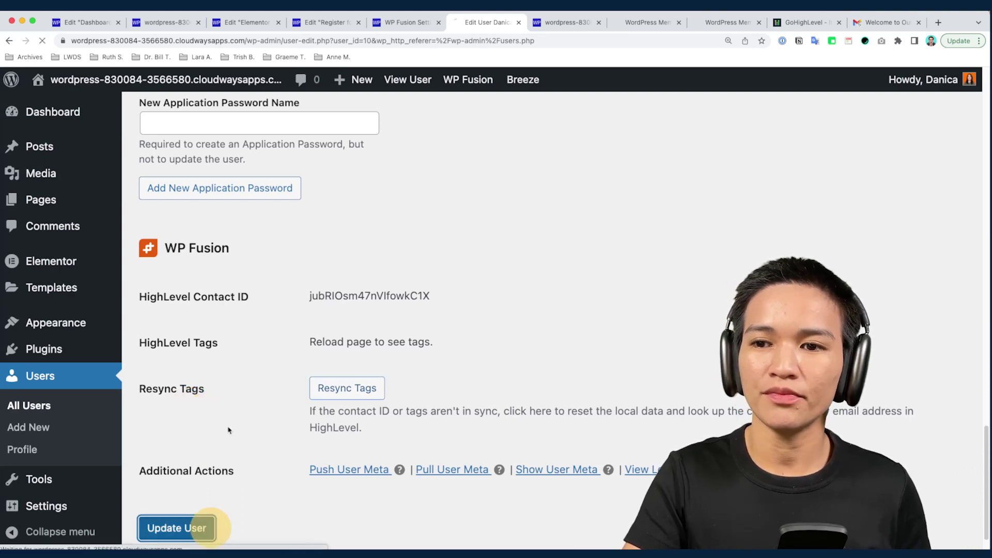
Confirm HighLevel Tags lists wordpress_free_access and wordpress_paid_access, then reload the member Dashboard
scroll(252, 350, "down", 20)
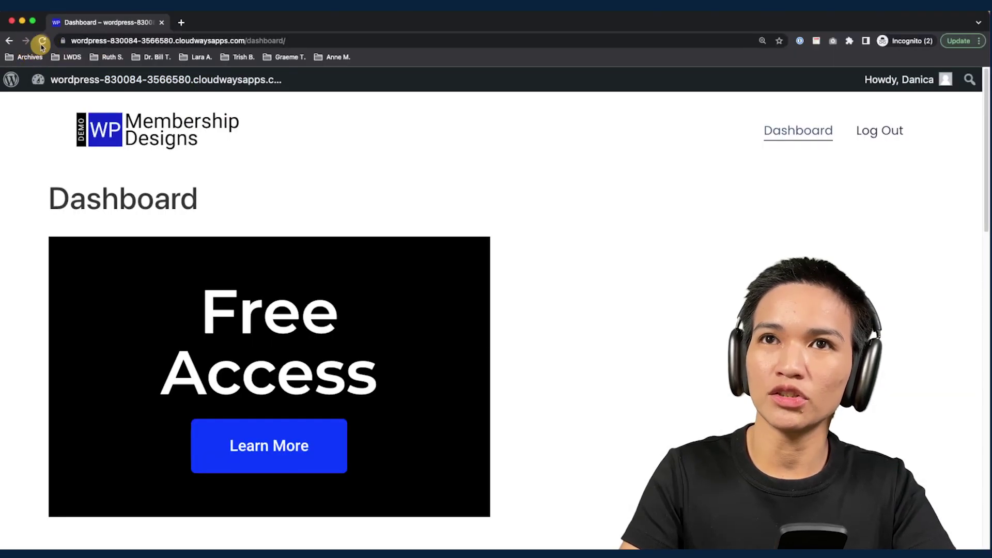
left_click(43, 40)
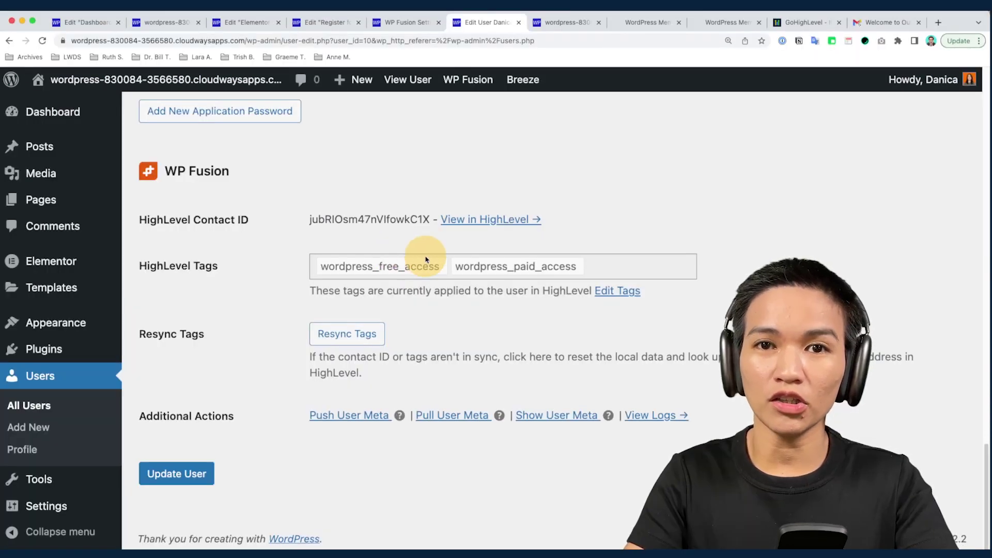
Remove wordpress_paid_access from the user's tags and update the user
left_click(639, 290)
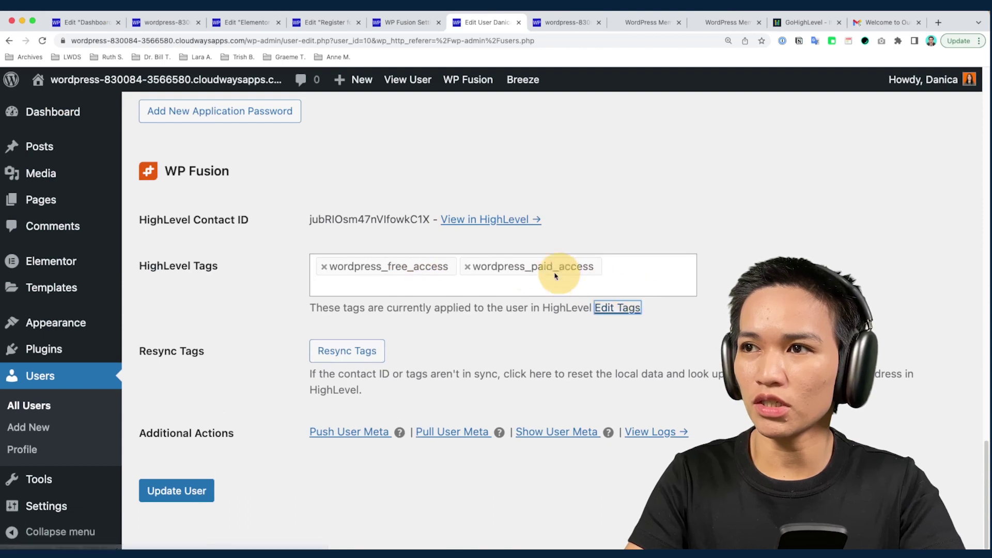
left_click(466, 266)
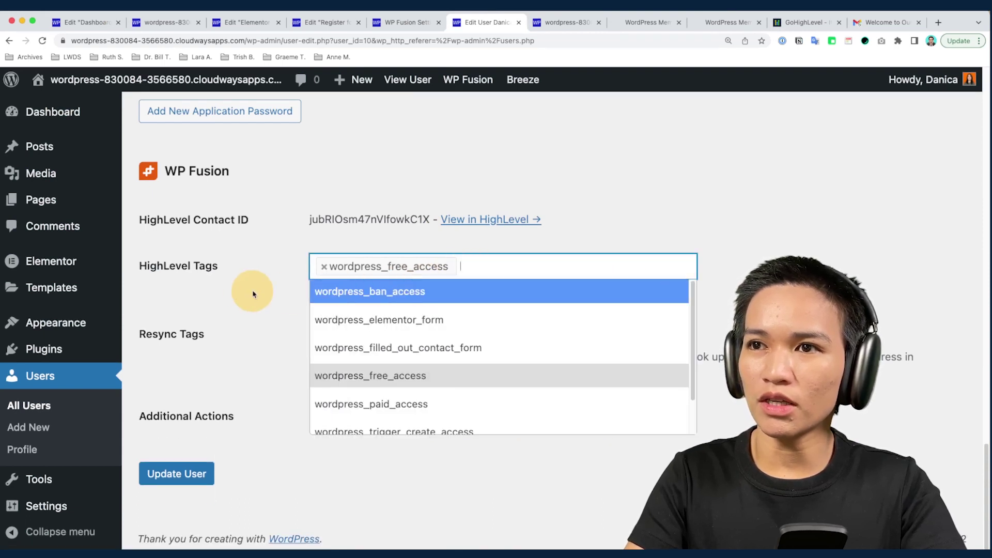
left_click(256, 290)
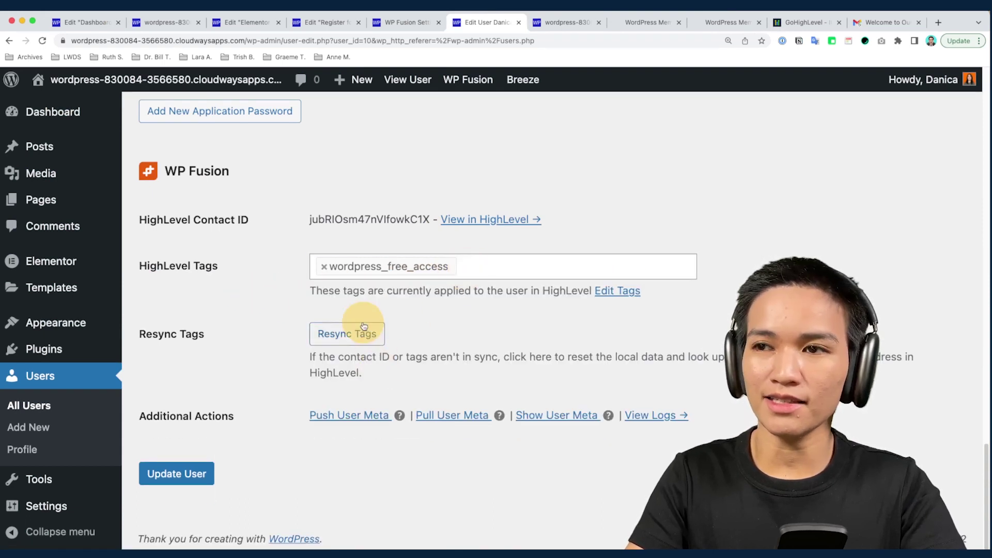
left_click(206, 468)
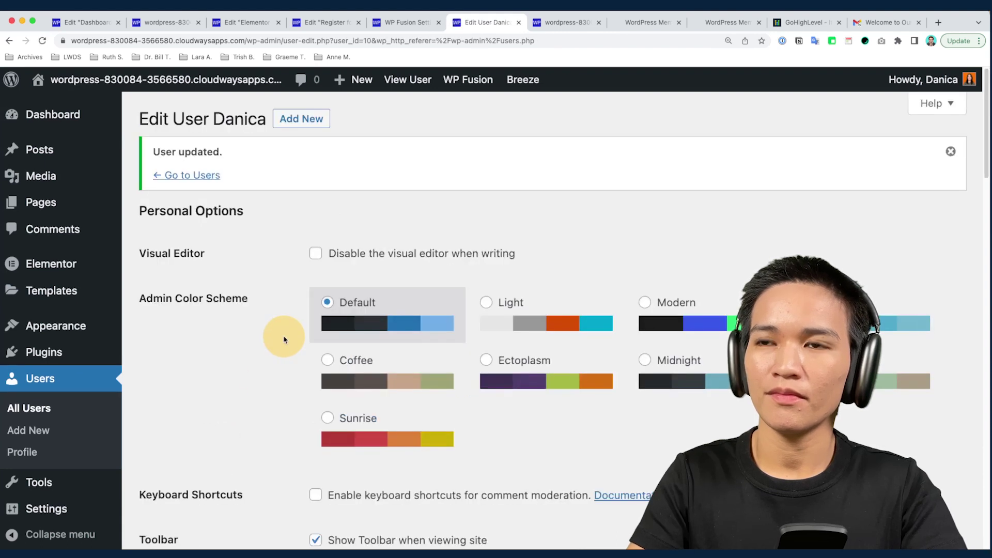
scroll(284, 340, "down", 20)
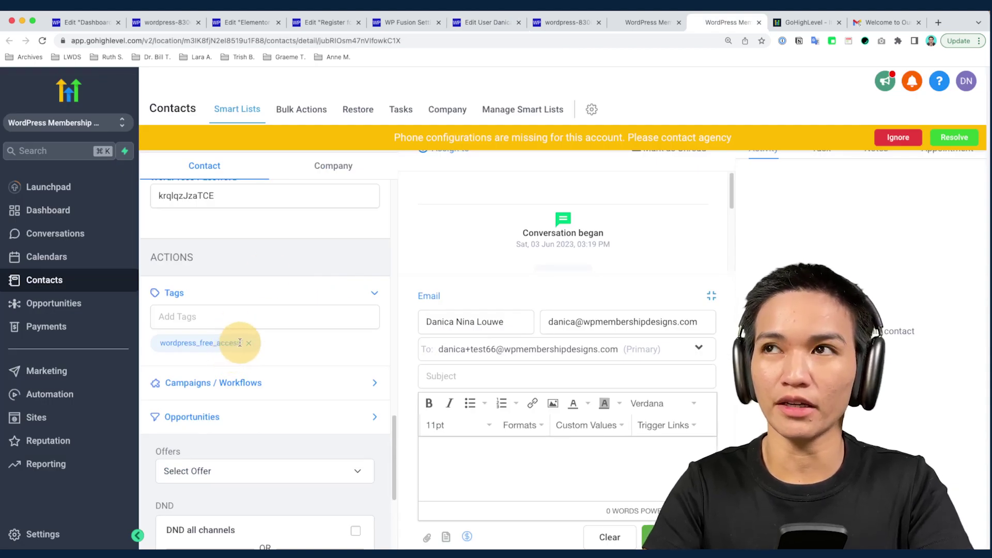
Start a new WordPress page from the admin bar's + New > Page menu
left_click(318, 23)
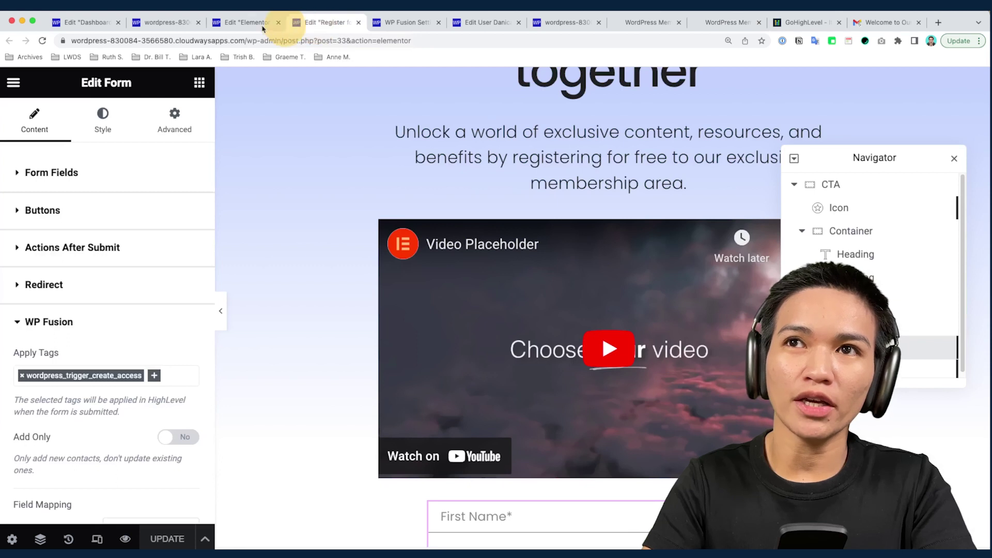
left_click(109, 23)
left_click(147, 22)
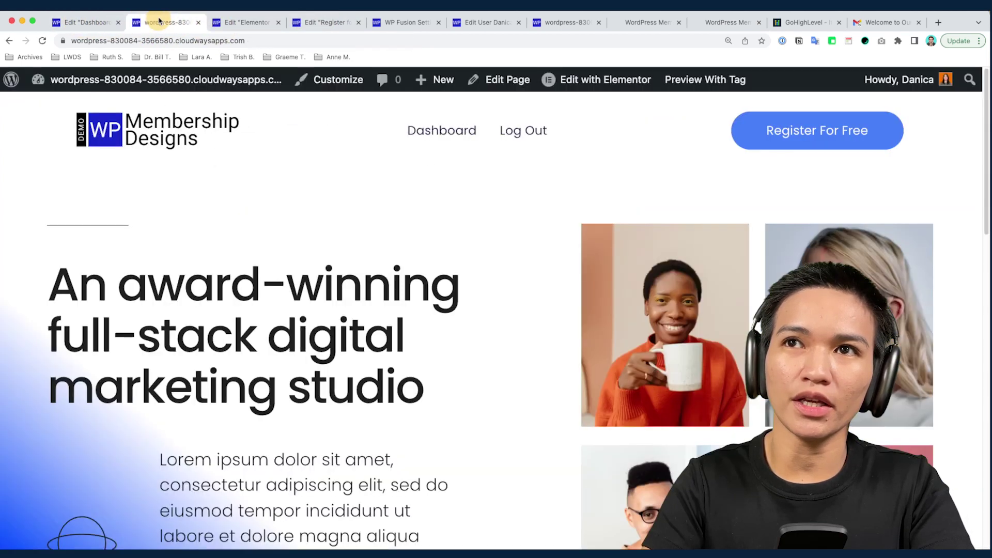
mouse_move(441, 75)
left_click(429, 148)
Title the page 'Paid Access Only' and scroll down to its WP Fusion panel
type("Paid Access")
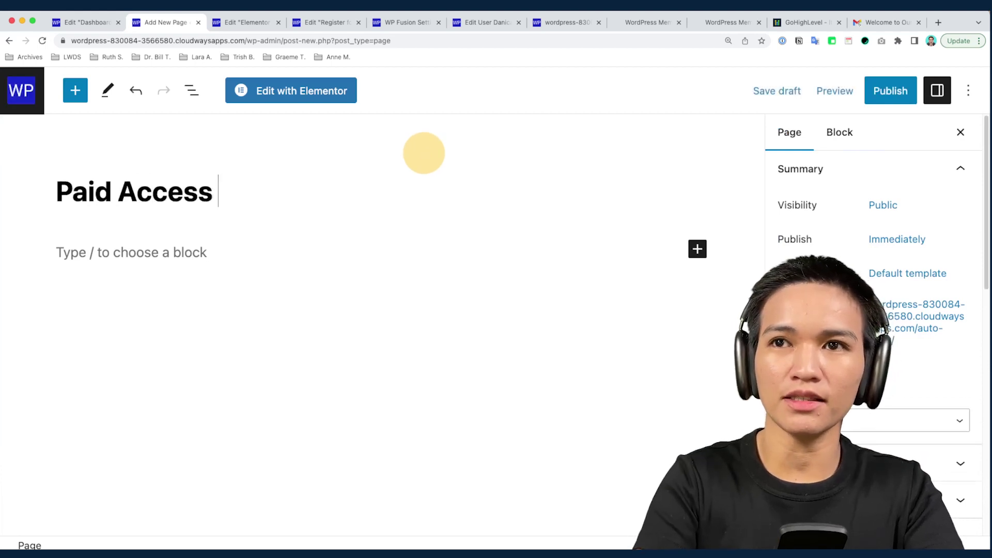
type(" Only")
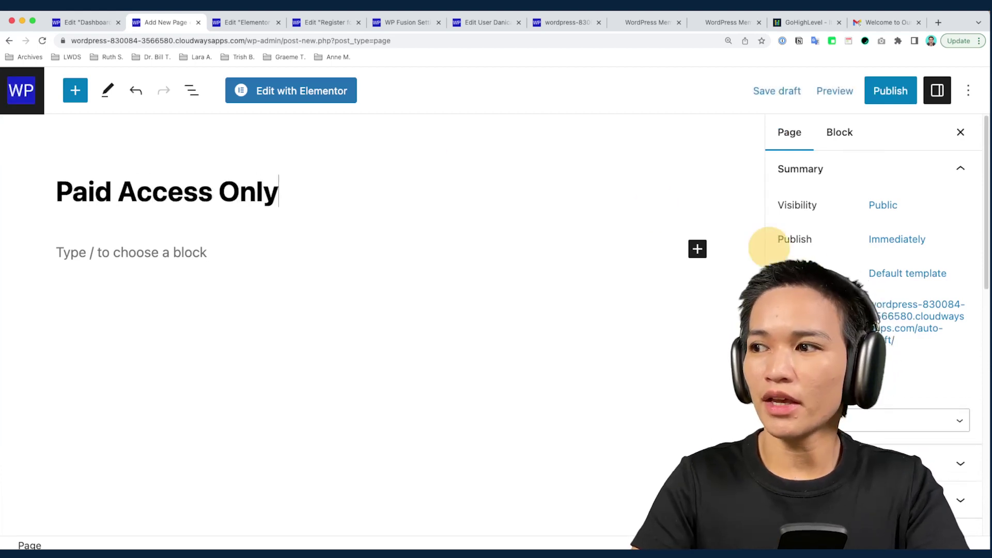
scroll(806, 259, "down", 10)
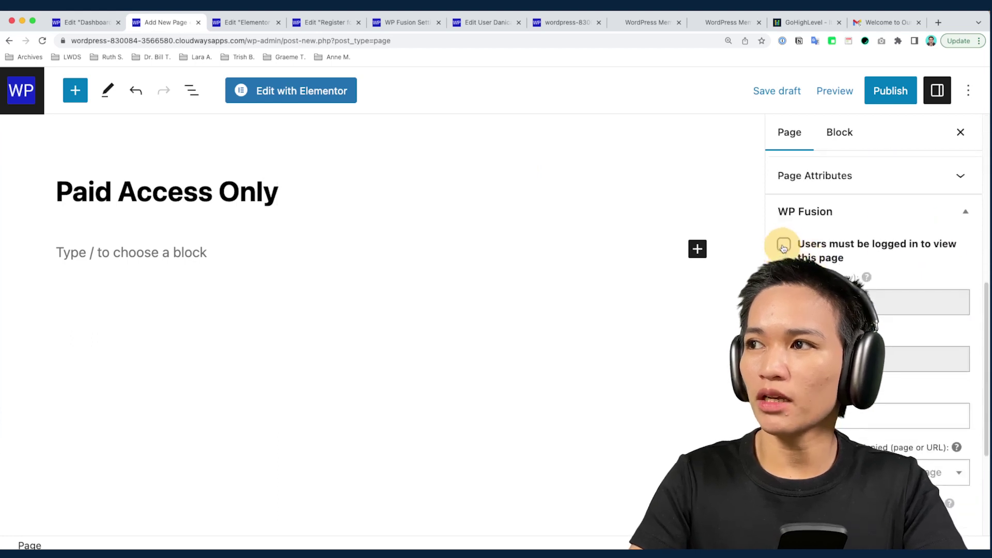
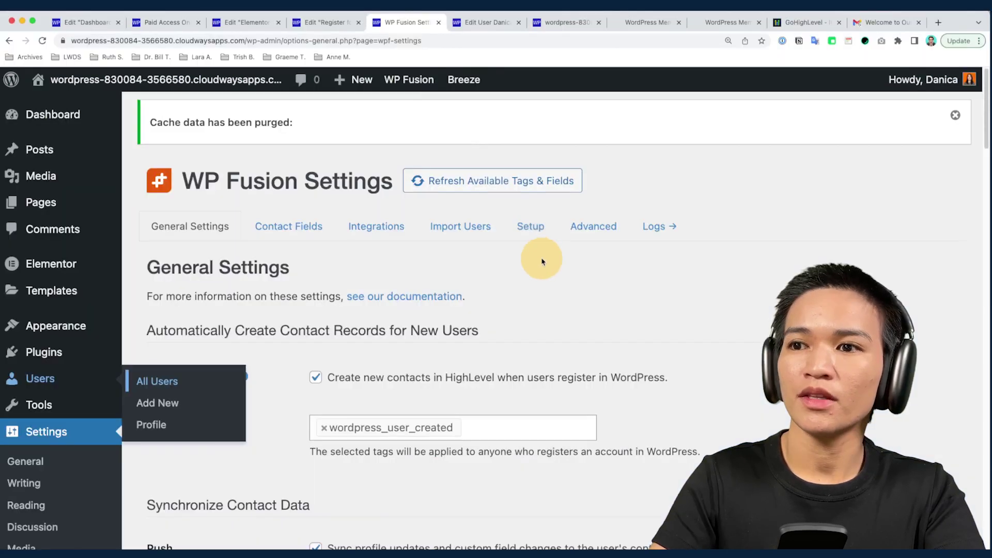
Check the default 'Oops!' restricted-content message, then open the Paid Access Only page for editing
scroll(540, 259, "down", 20)
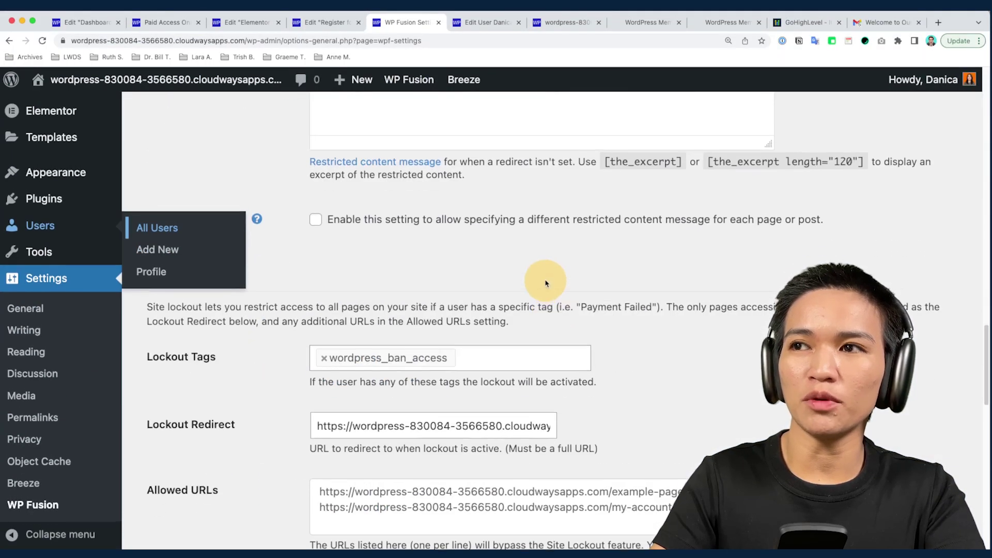
scroll(545, 283, "up", 8)
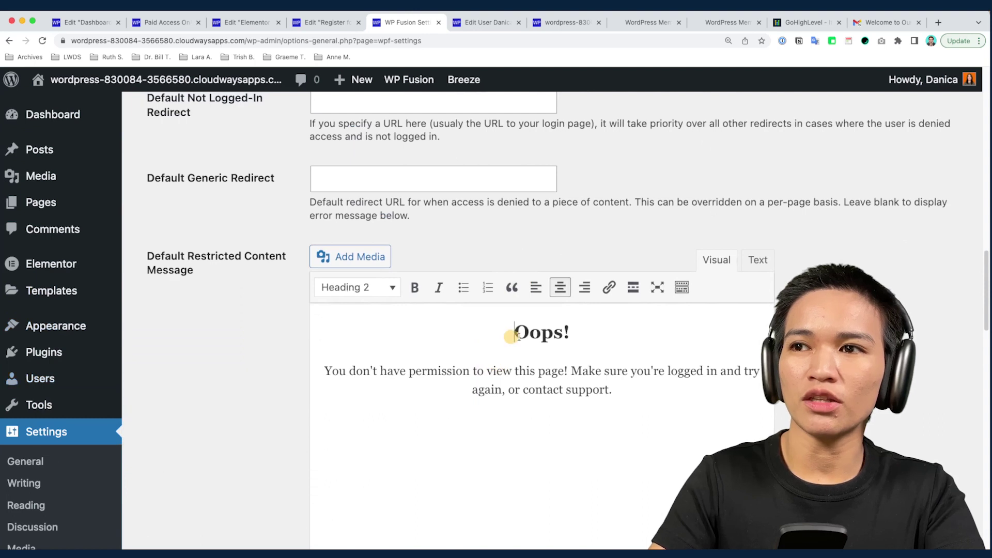
left_click_drag(493, 339, 627, 390)
key("super+2")
left_click(488, 81)
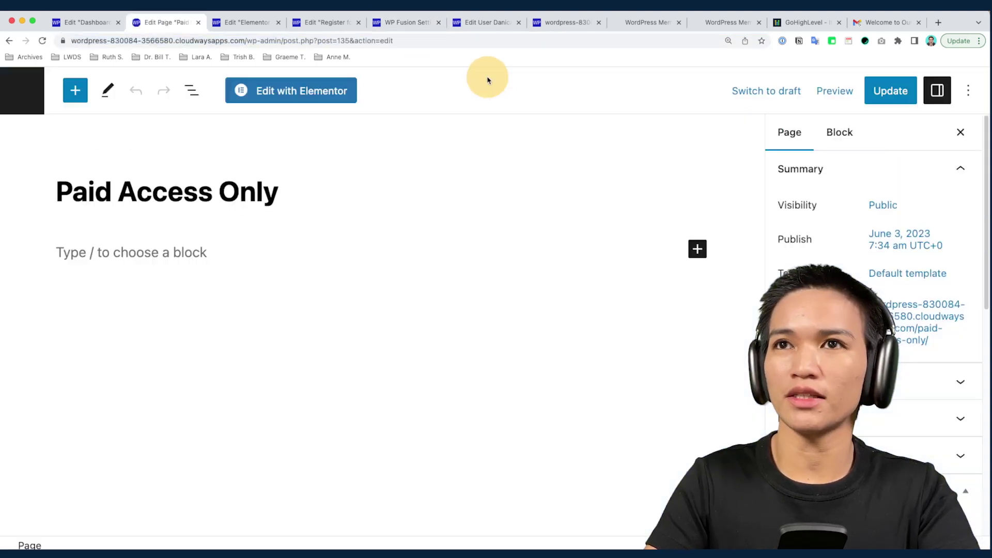
Add the line 'Members View Only' to the page body and update the page
left_click(275, 243)
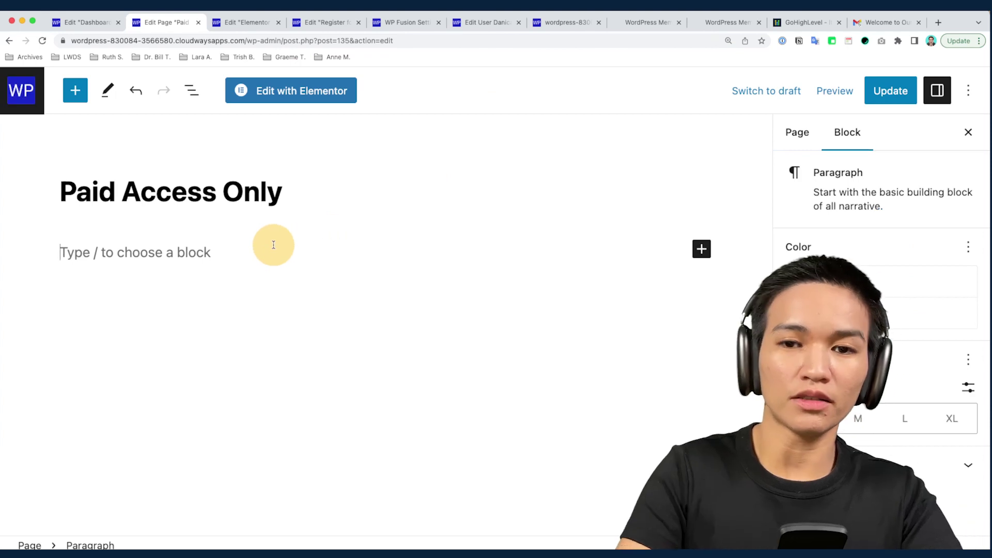
type("Members")
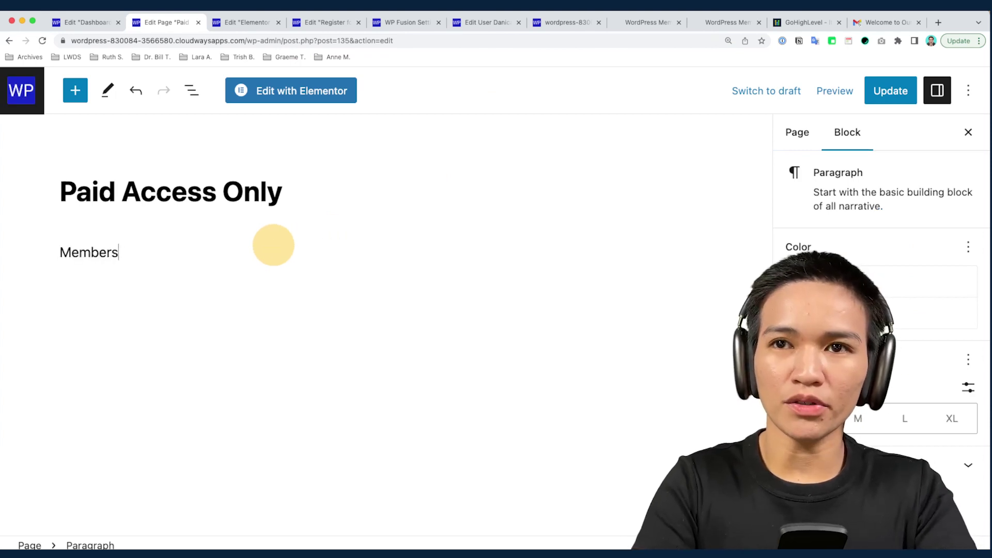
type(" View Only")
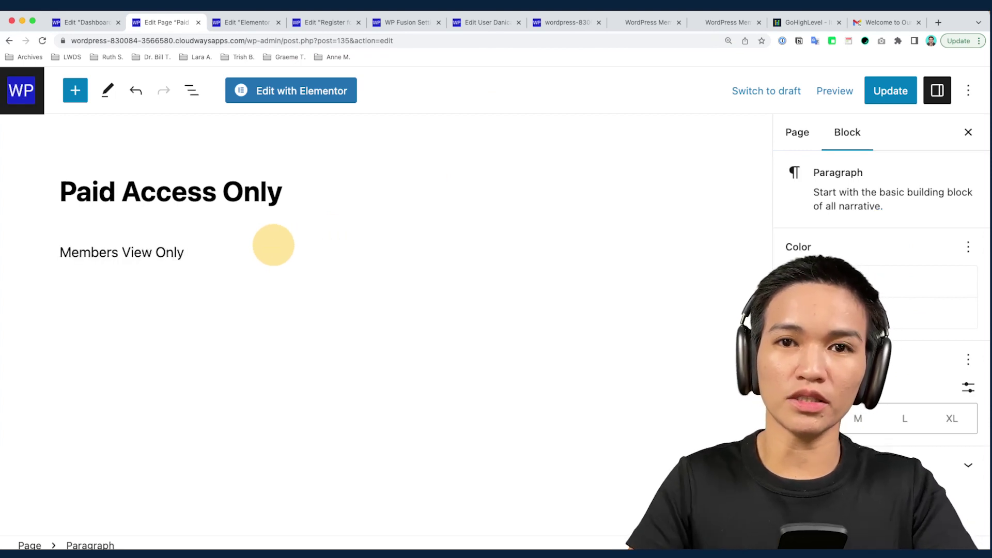
left_click(884, 91)
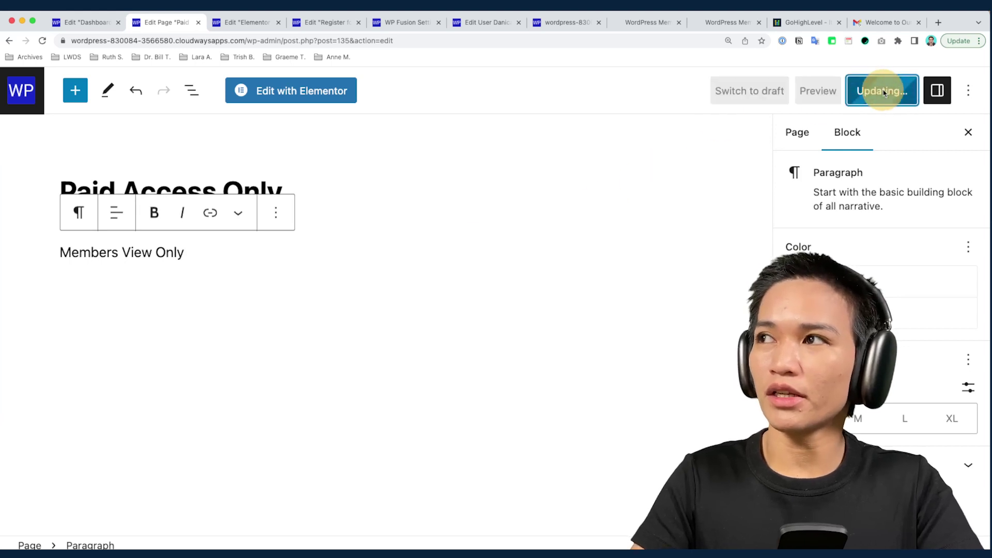
Check the page's WP Fusion required tag, then reload the live page as the member
left_click(800, 135)
scroll(893, 299, "down", 10)
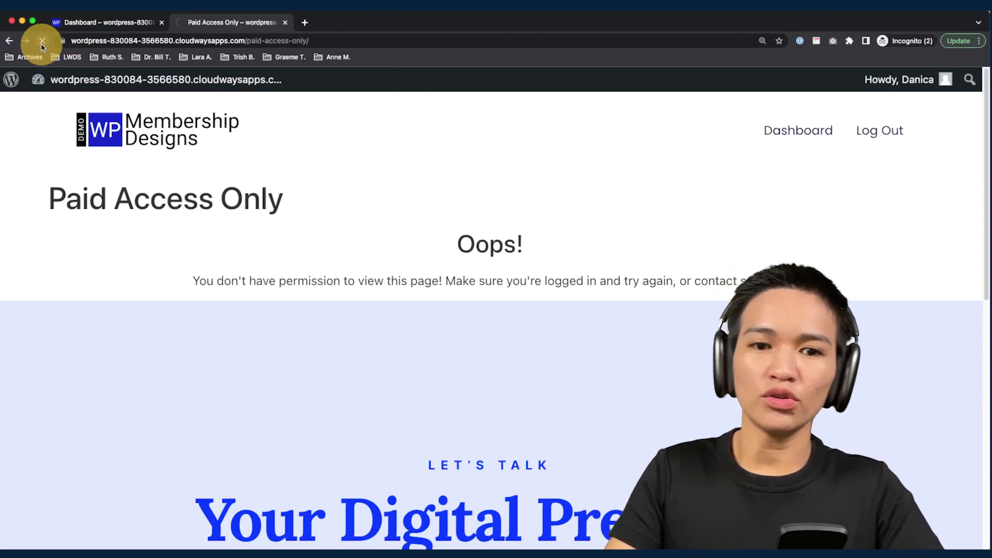
left_click(42, 44)
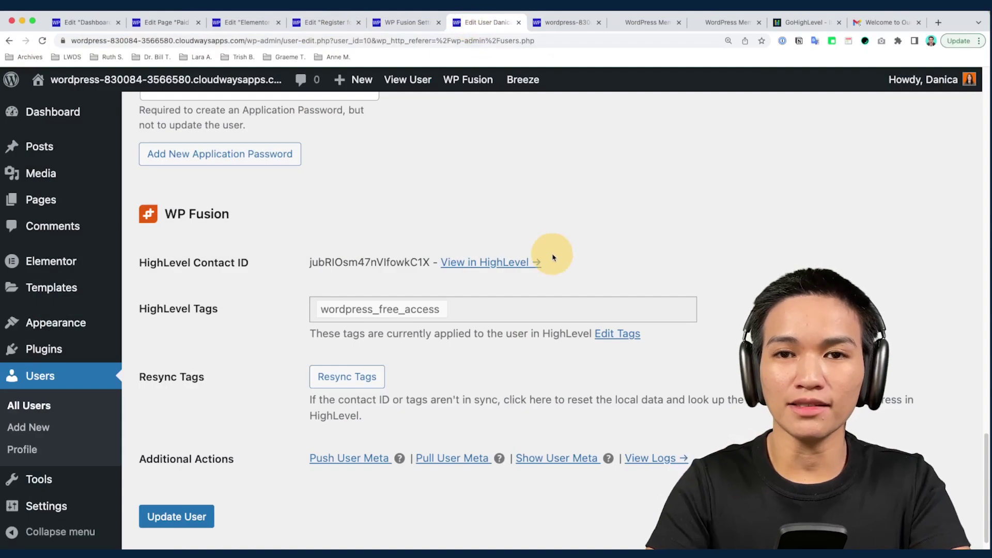
Add the wordpress_paid_access HighLevel tag to the user's WP Fusion tags and update the user
left_click(604, 333)
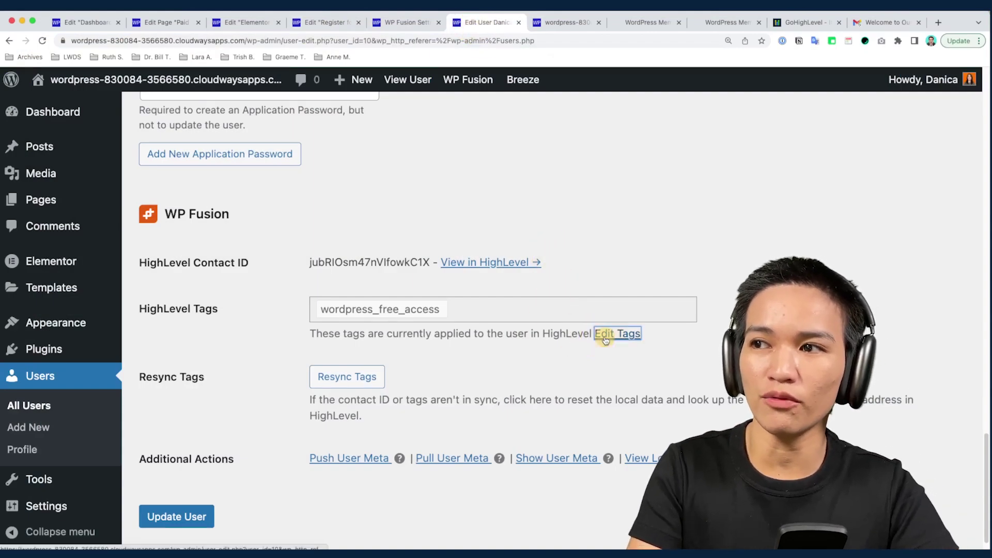
left_click(554, 319)
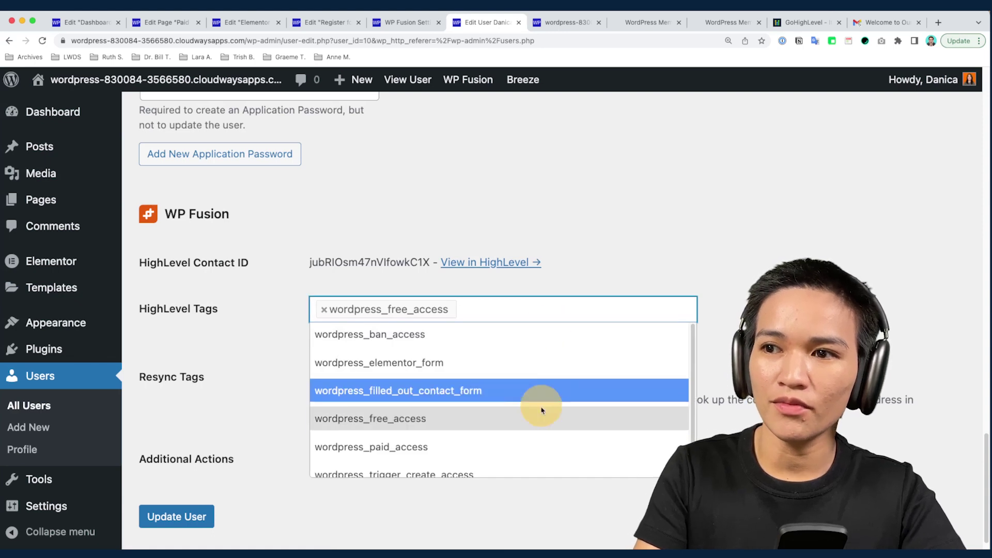
left_click(534, 442)
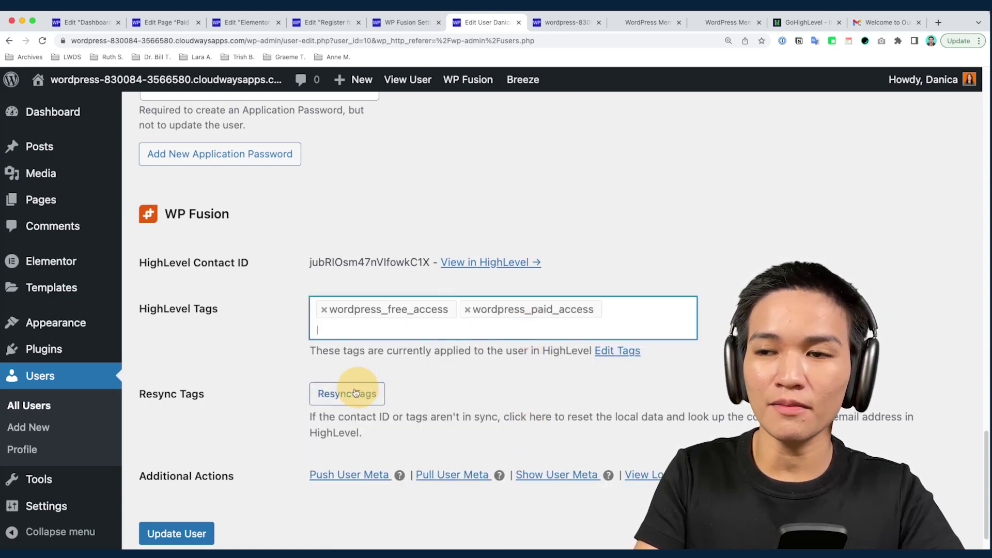
left_click(203, 532)
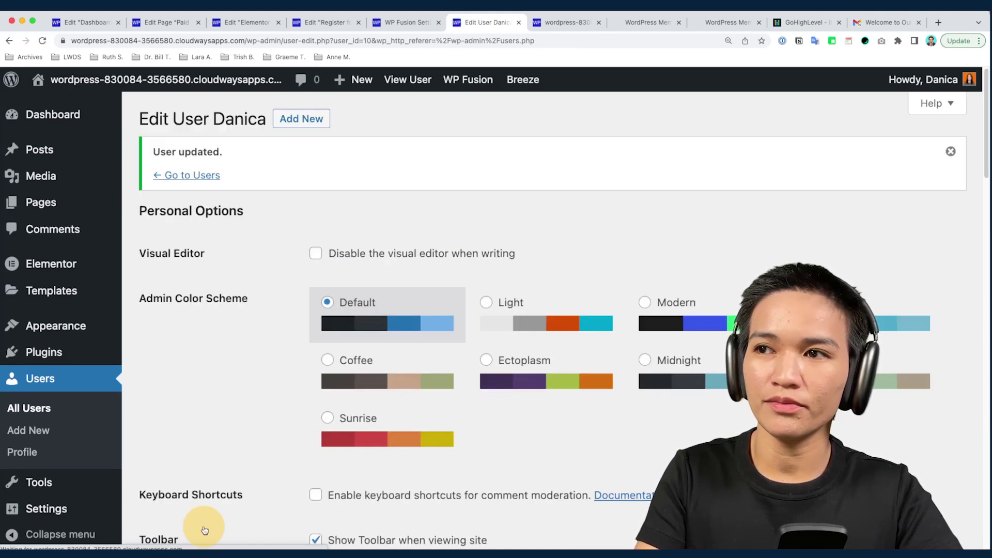
scroll(328, 344, "down", 15)
scroll(329, 345, "down", 4)
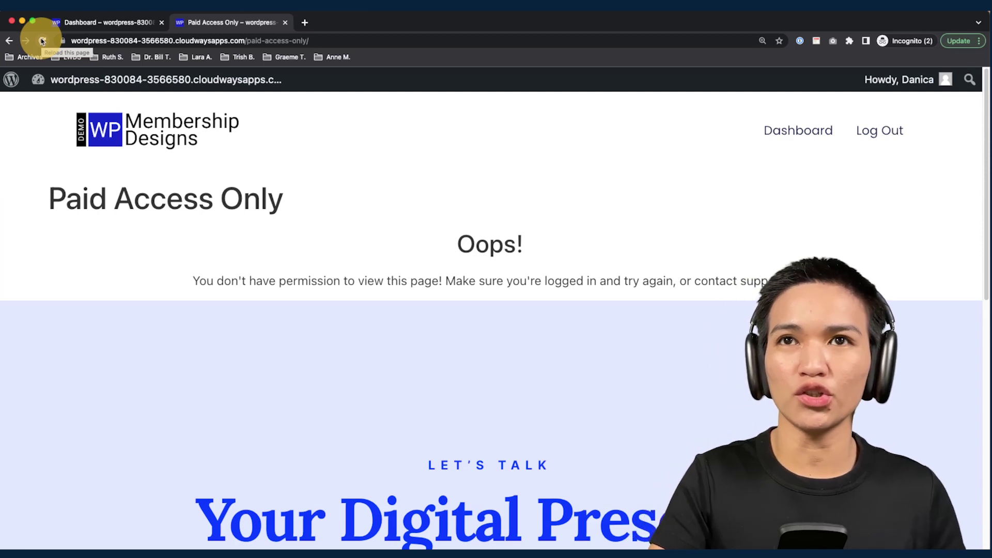
Reload the member's page and select the now-visible 'Members View Only' line
left_click(42, 41)
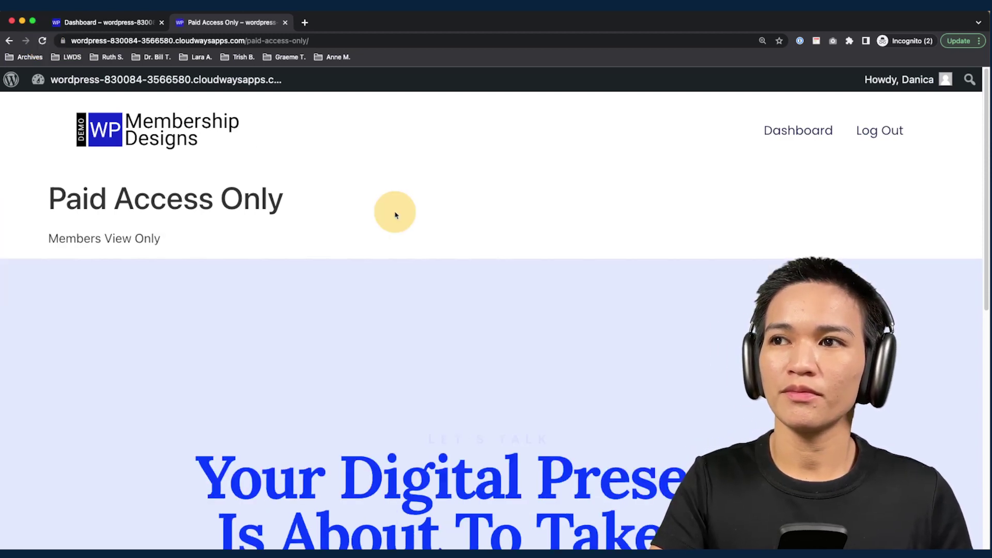
left_click_drag(177, 240, 44, 244)
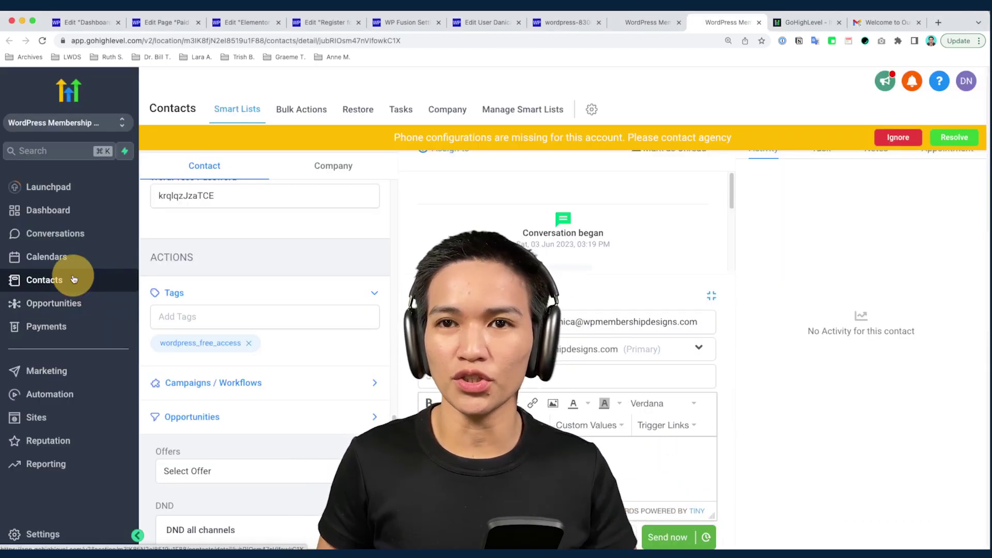
Go from the contact to Payments invoices, then to the Automation workflows list
left_click(60, 326)
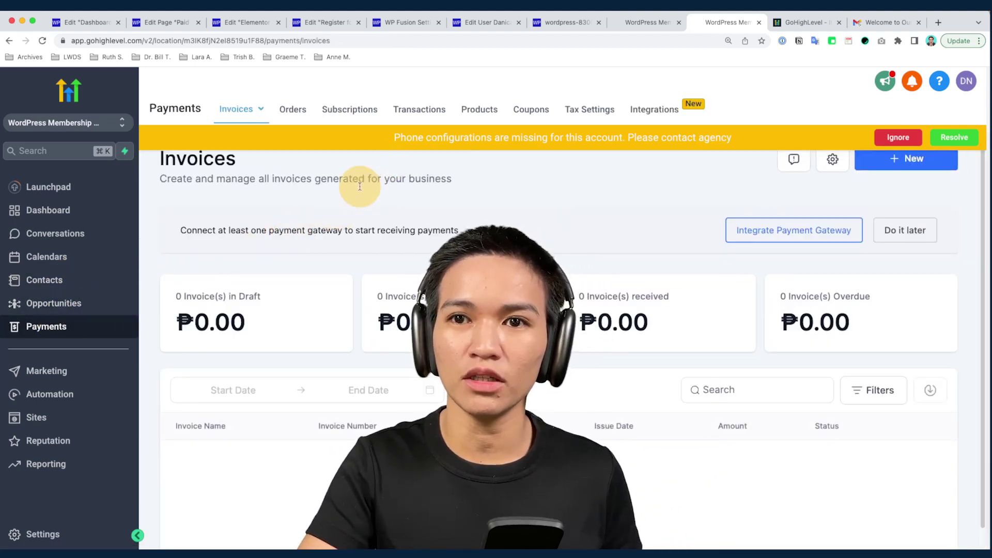
left_click(89, 399)
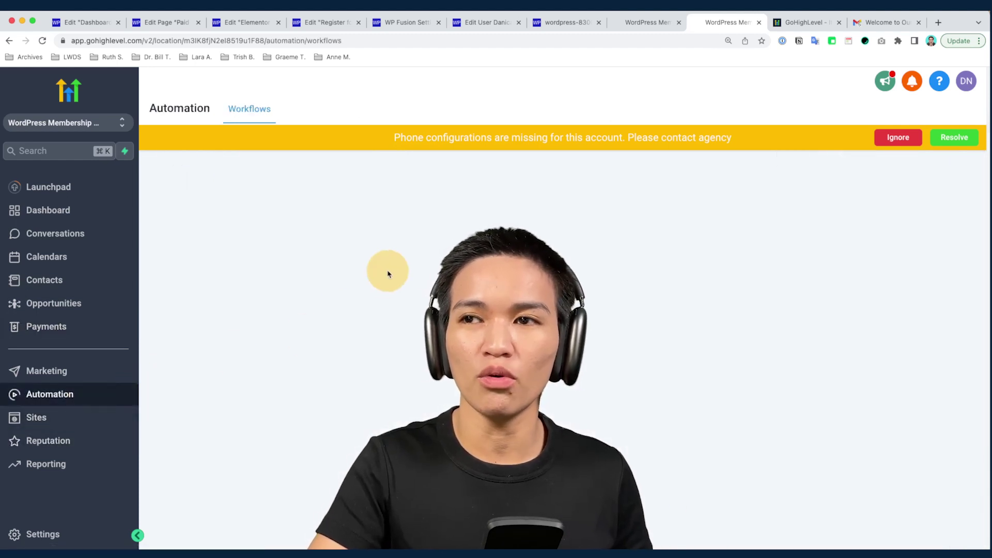